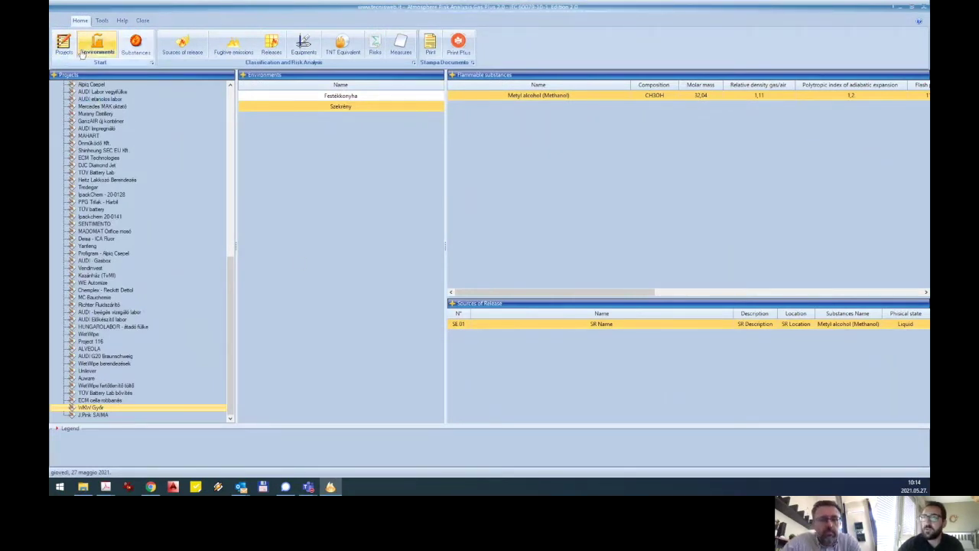
- Create a new project named "Sample Projet 1" and save it to the project list
left_click(63, 44)
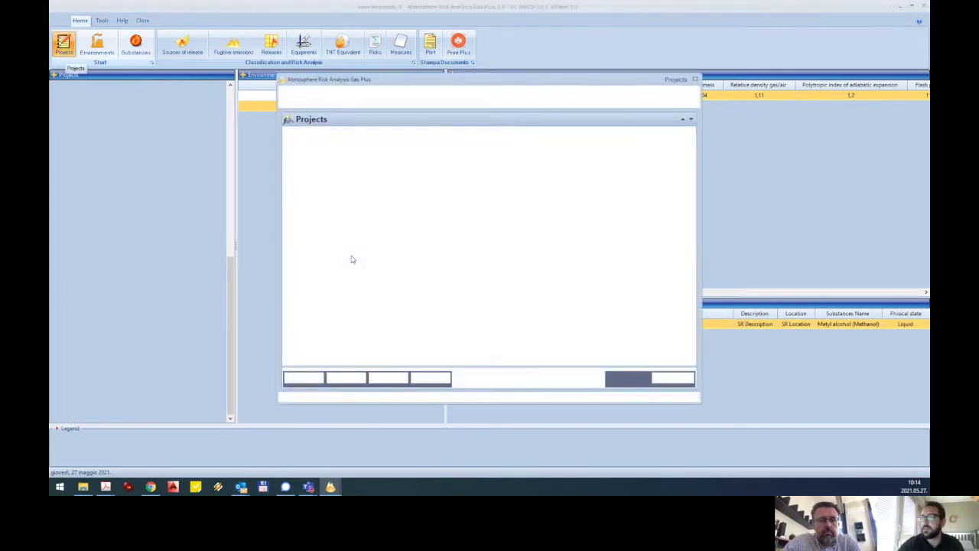
left_click(306, 376)
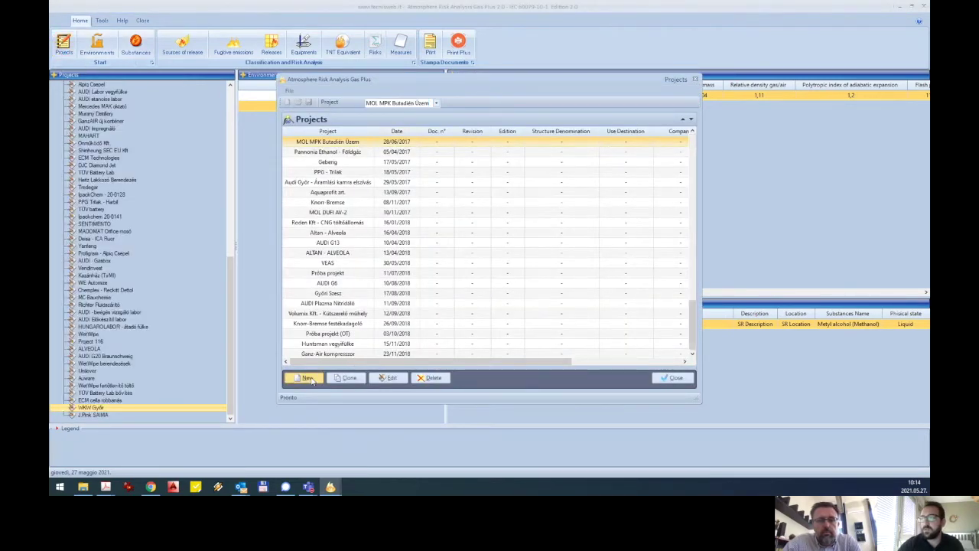
left_click(404, 130)
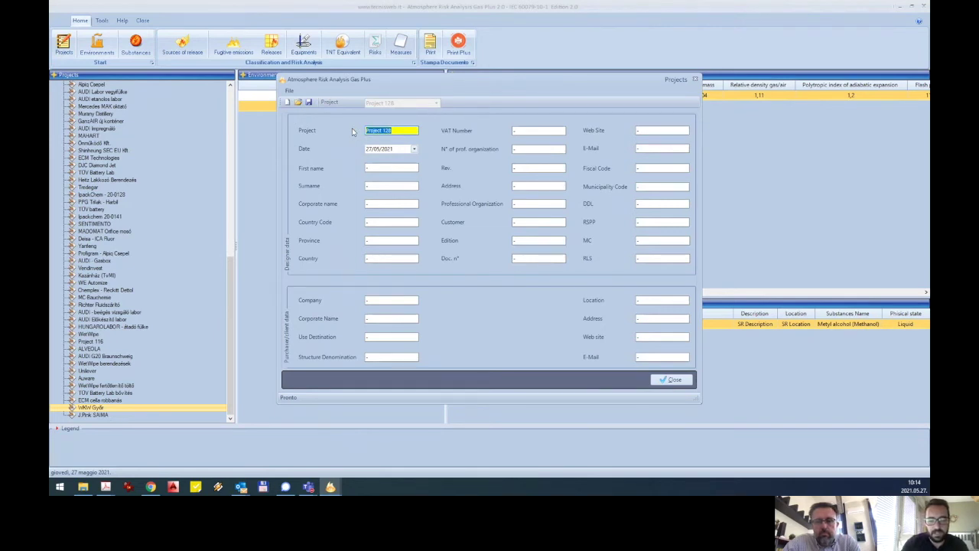
type("Sample")
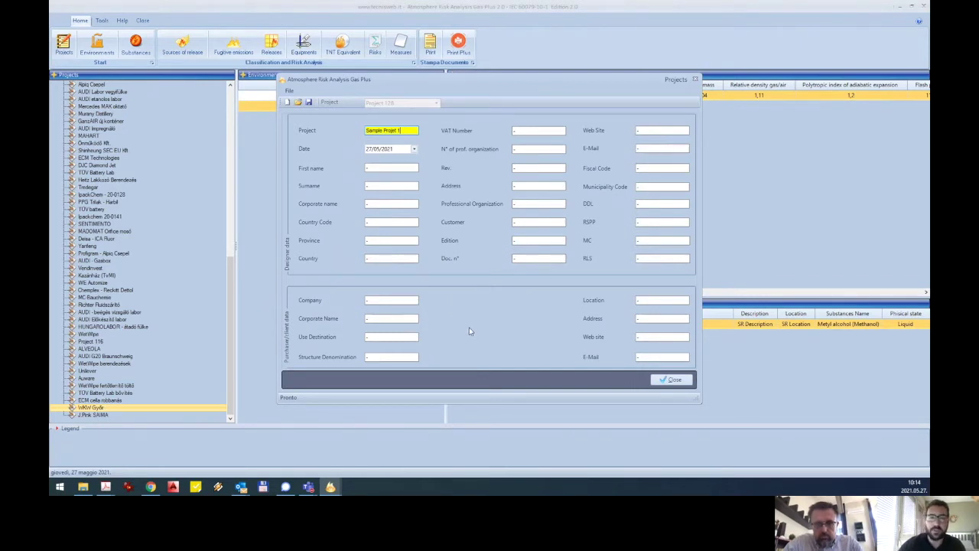
left_click(674, 380)
key("Return")
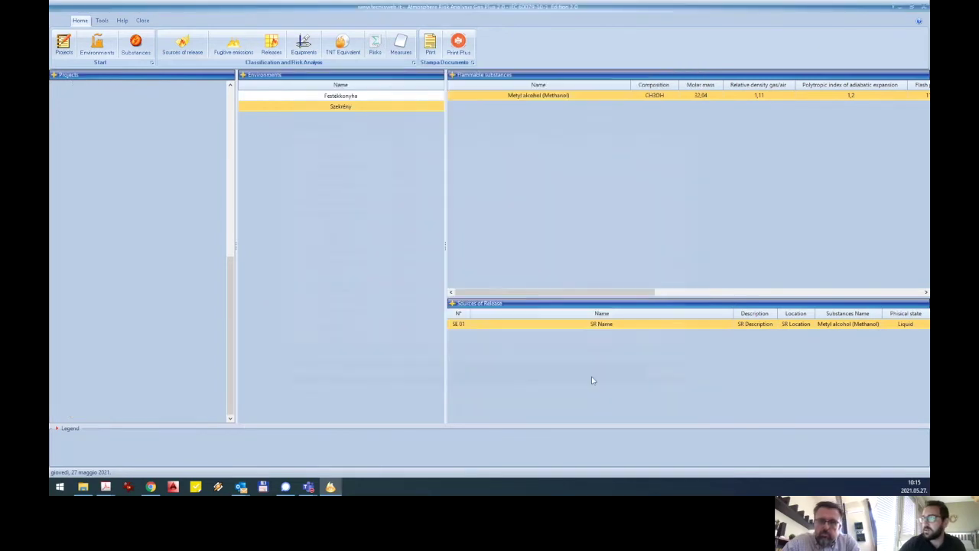
- Add an open environment named "Sample environment" to Sample Projet 1, with an ambient temperature of 40 °C
left_click(94, 415)
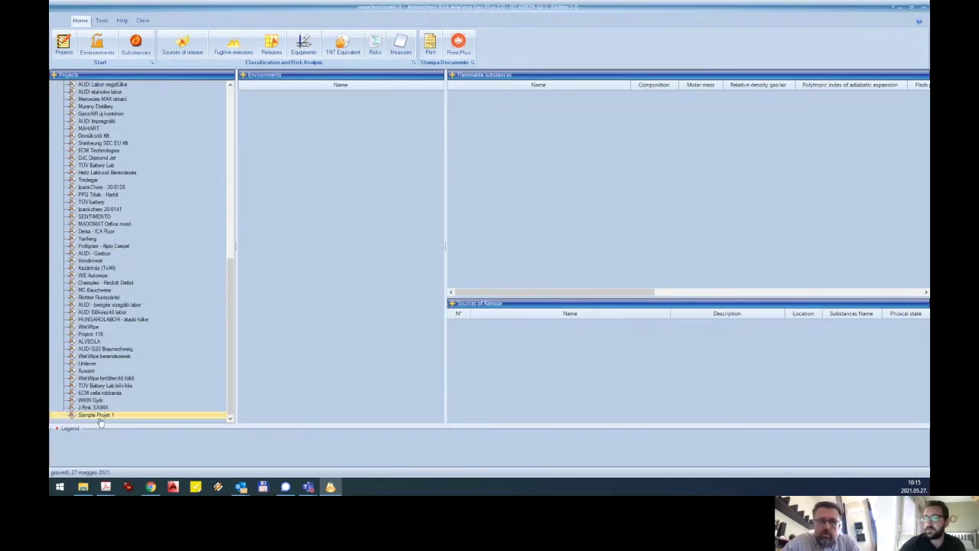
left_click(97, 47)
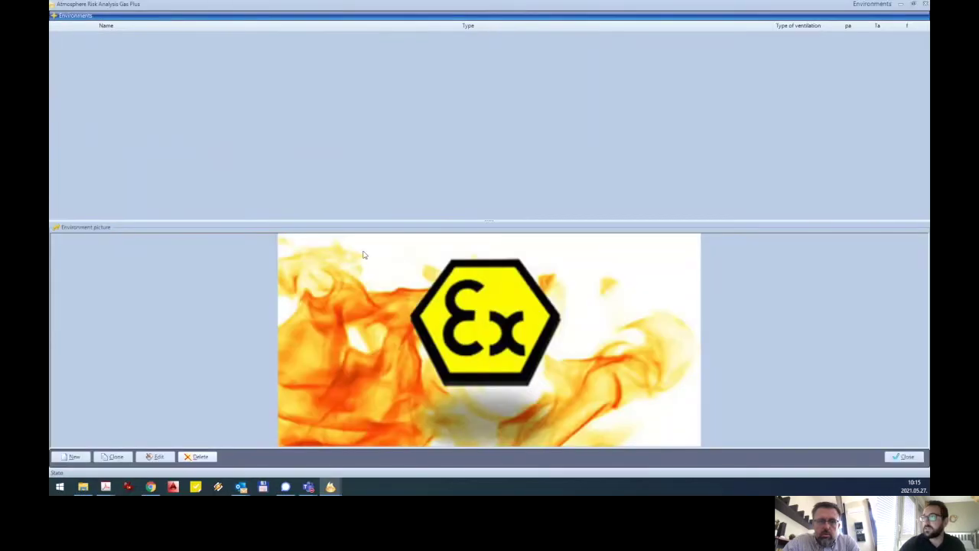
left_click(74, 456)
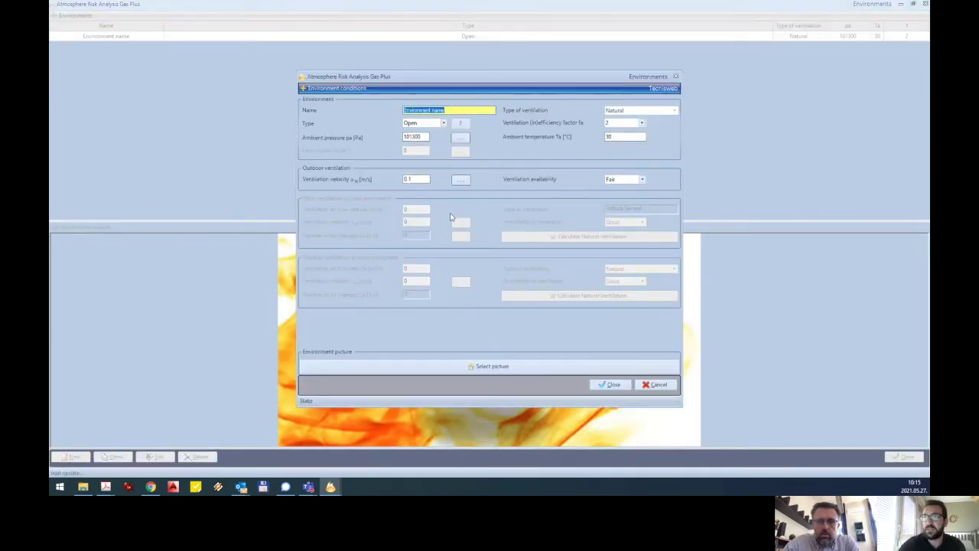
type("Sample e")
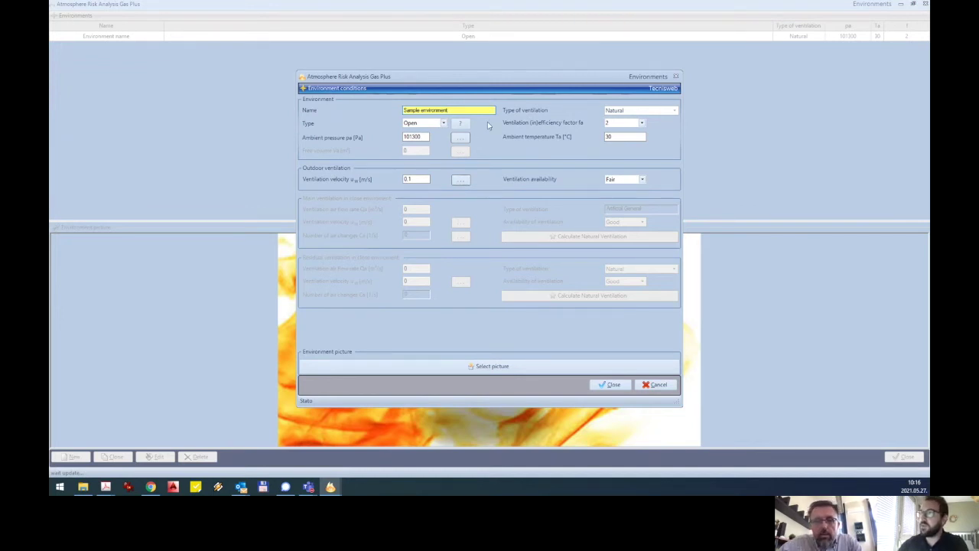
left_click(444, 125)
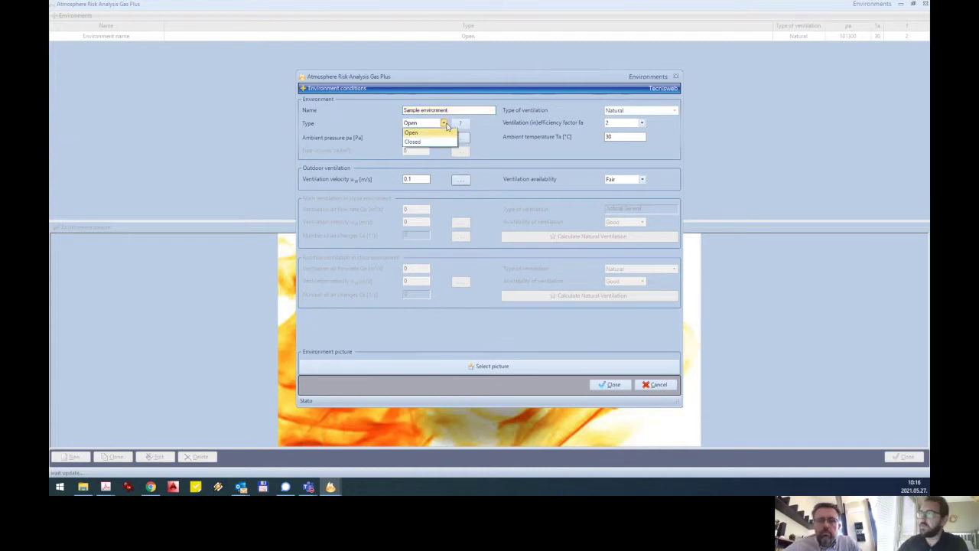
left_click(417, 131)
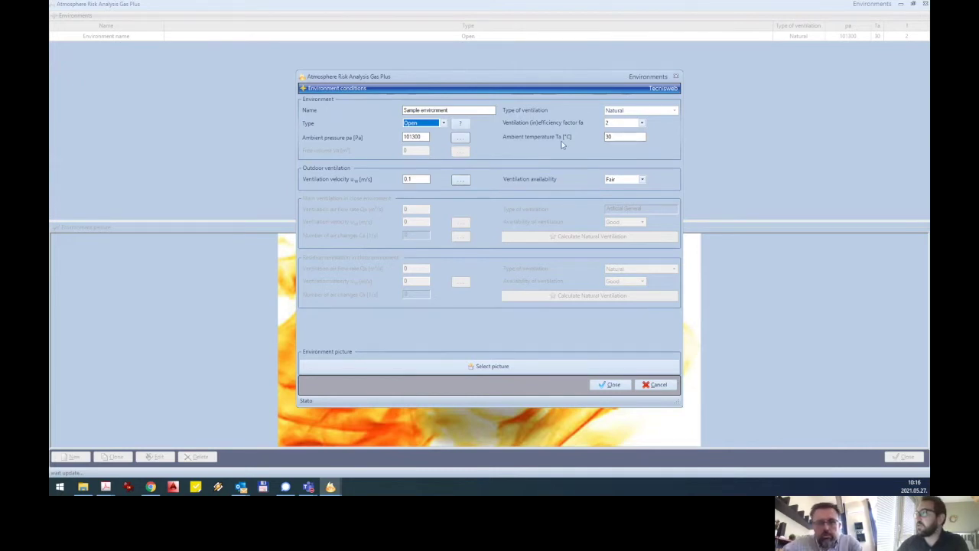
left_click(612, 137)
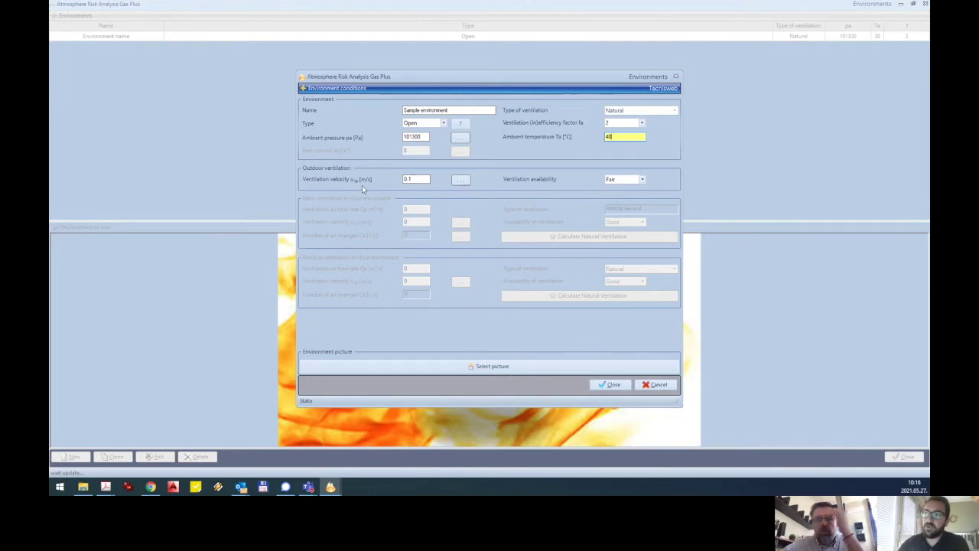
- Take the outdoor ventilation velocity of 0.5 m/s from Table C.1 for unobstructed areas at ground level with lighter-than-air releases
left_click(460, 181)
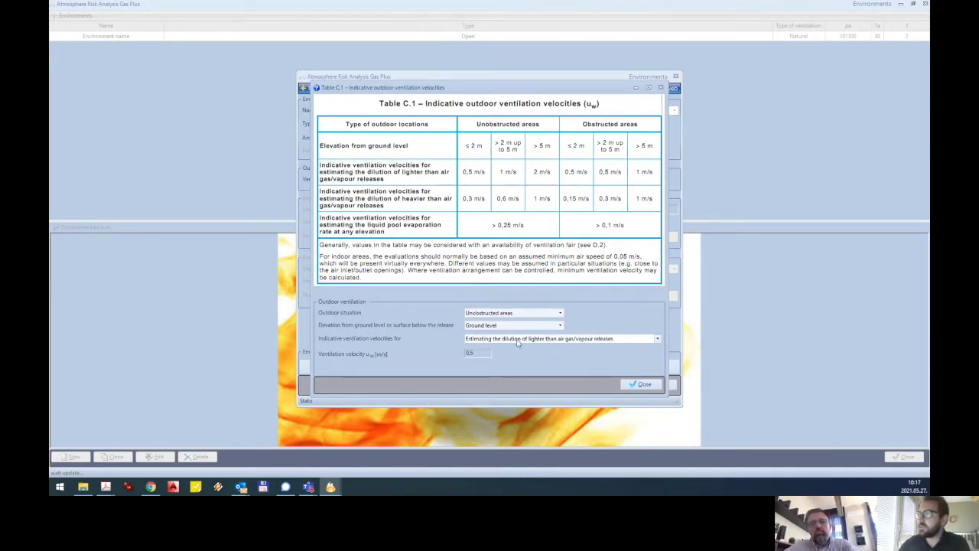
left_click(560, 313)
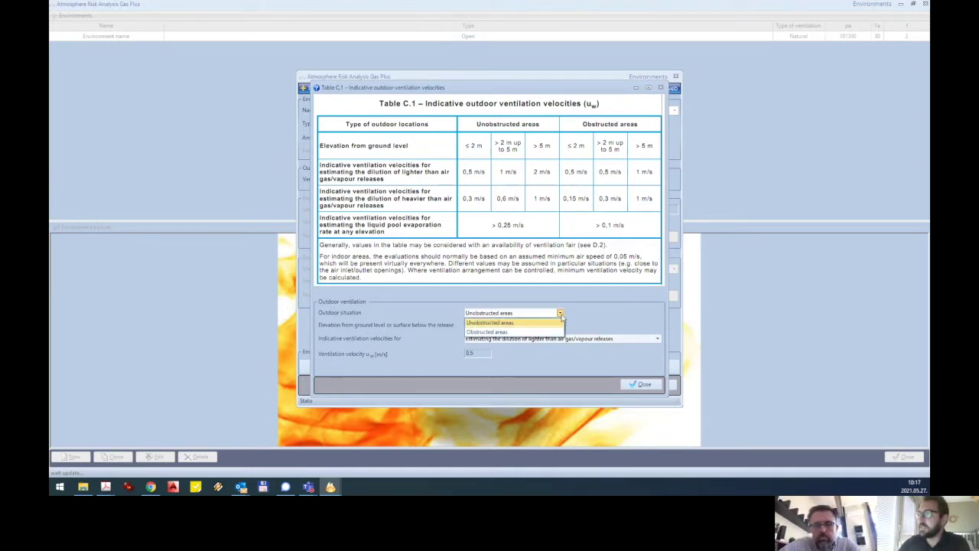
left_click(482, 322)
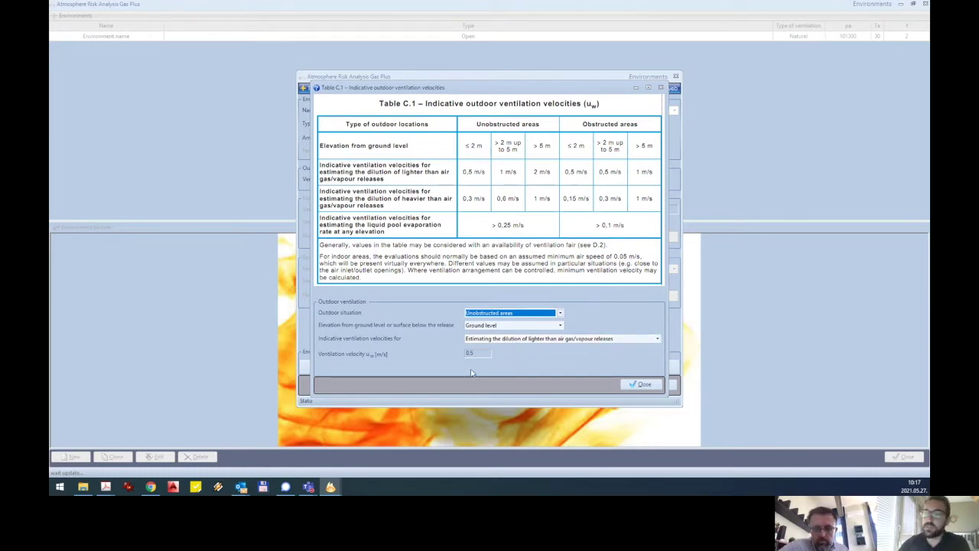
left_click(644, 385)
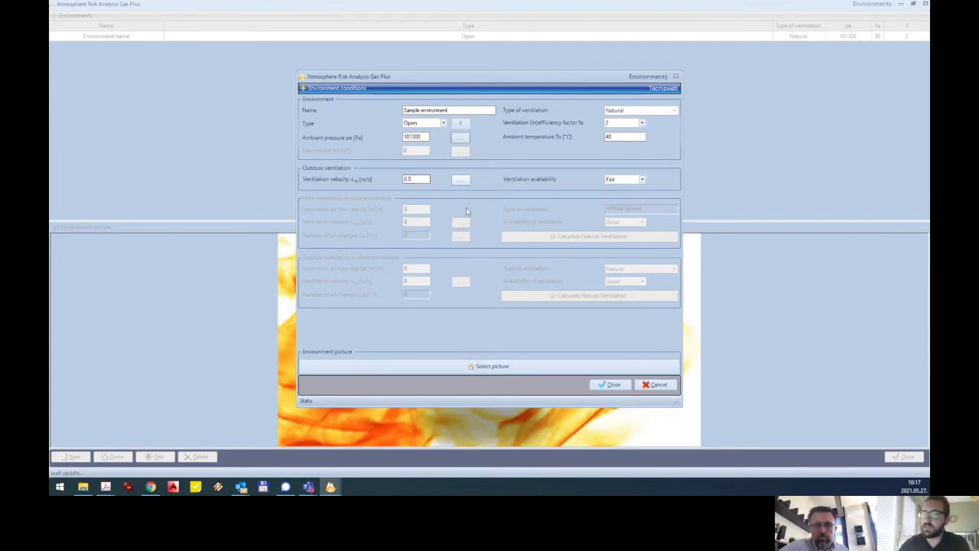
- Set the outdoor ventilation availability to Fair and save the environment
left_click(618, 181)
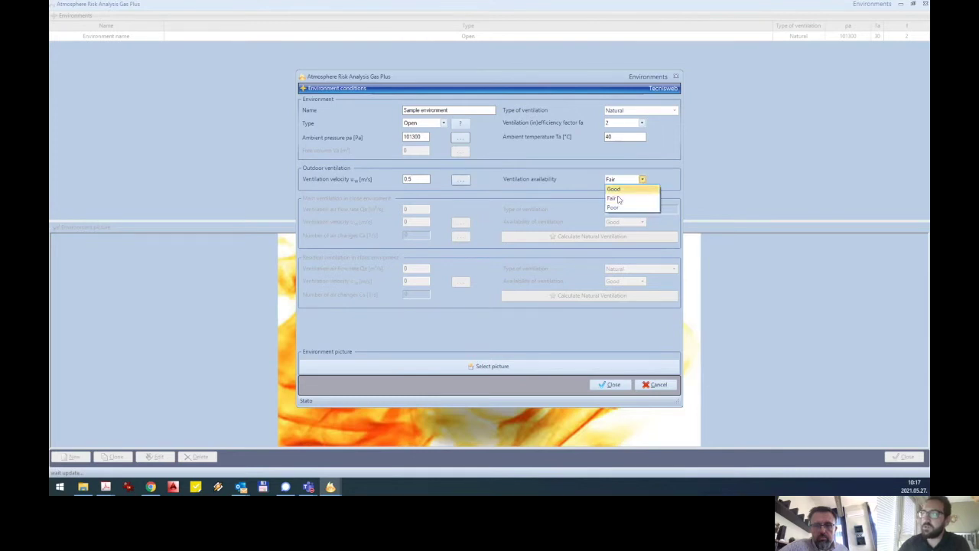
left_click(616, 199)
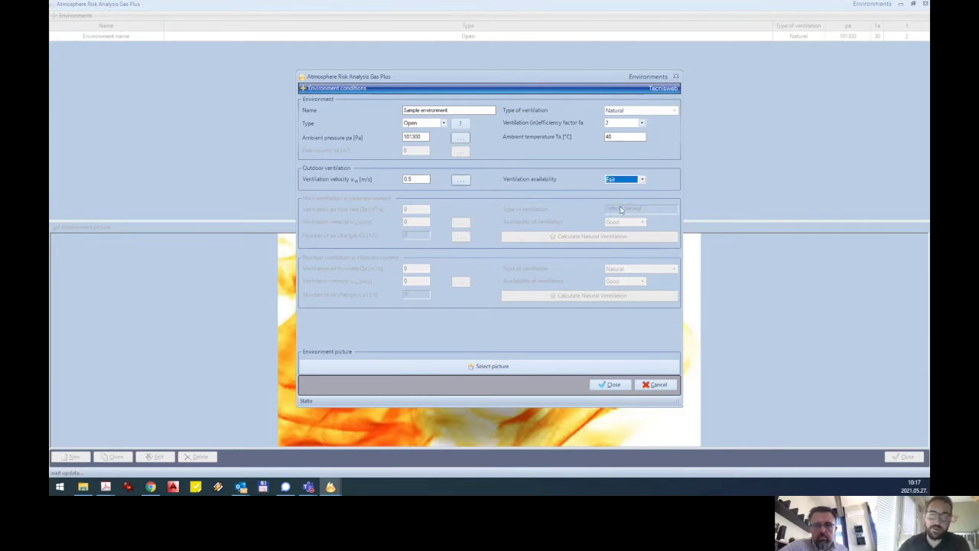
left_click(609, 384)
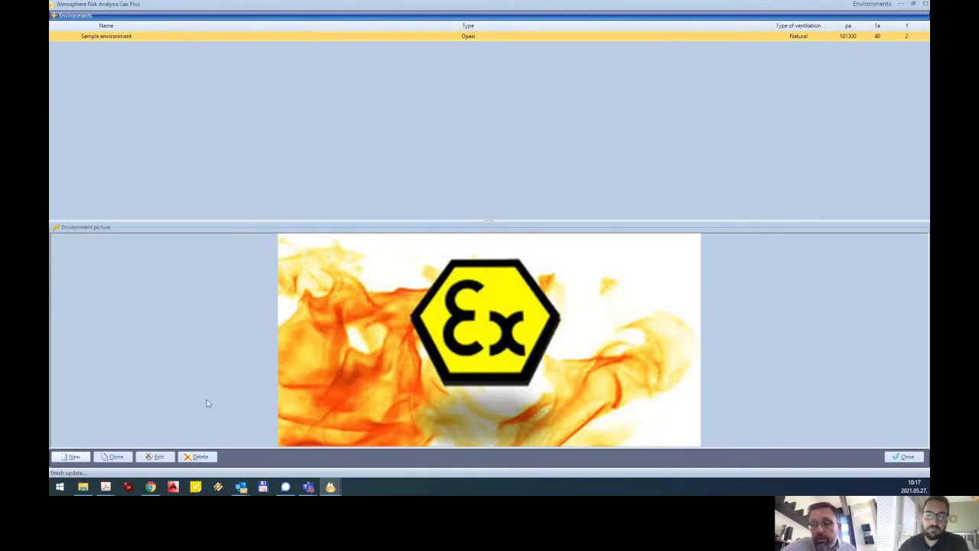
- Review Sample environment's ventilation availability choices and picture import option, keep availability at Fair, and return to the project overview
left_click(159, 456)
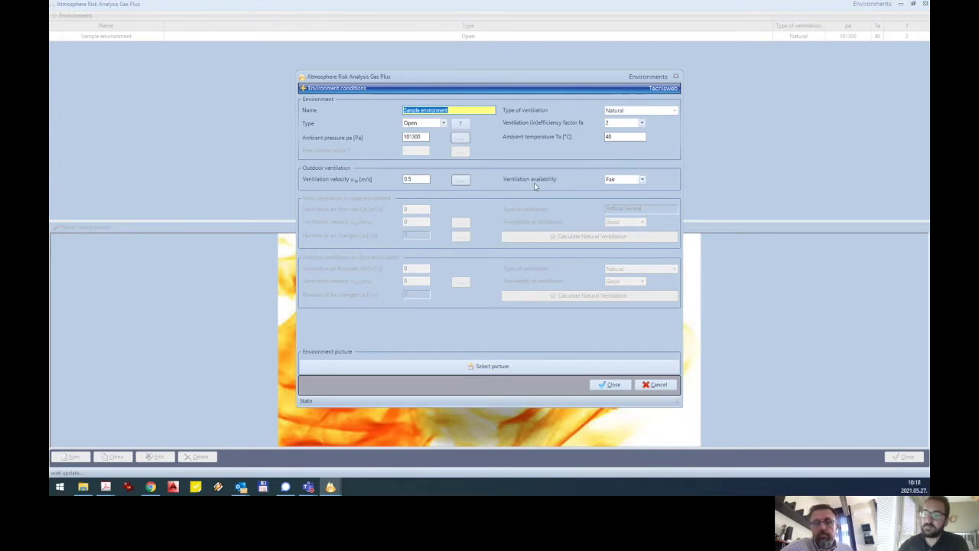
left_click(643, 181)
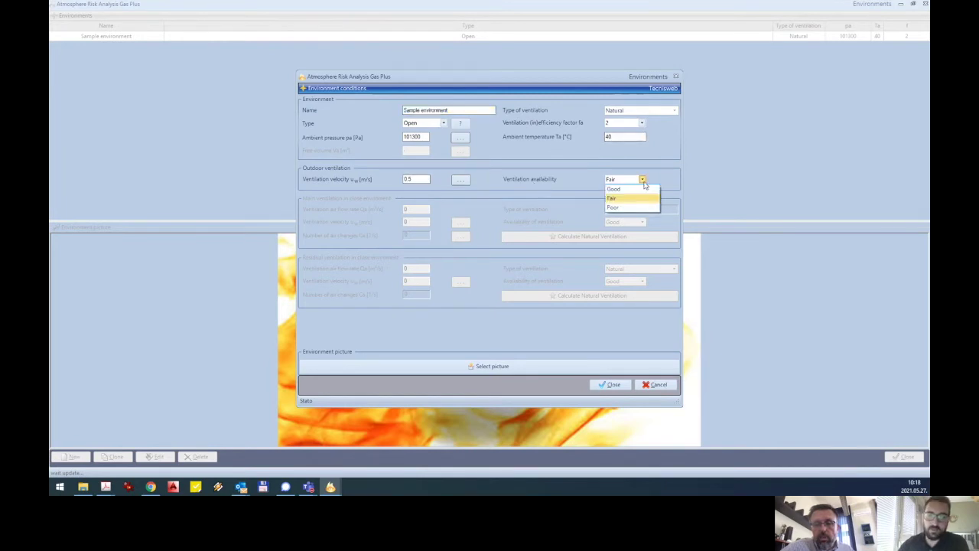
left_click(619, 200)
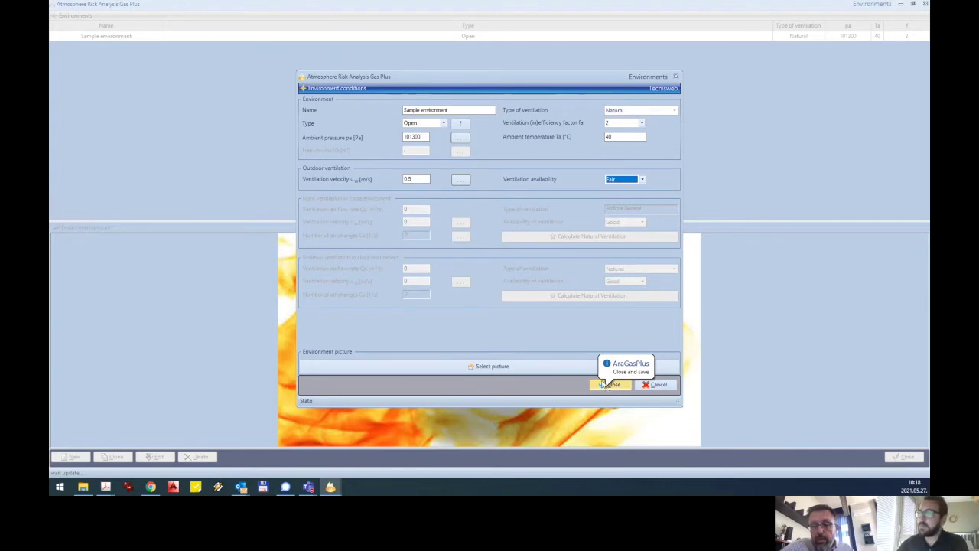
left_click(510, 373)
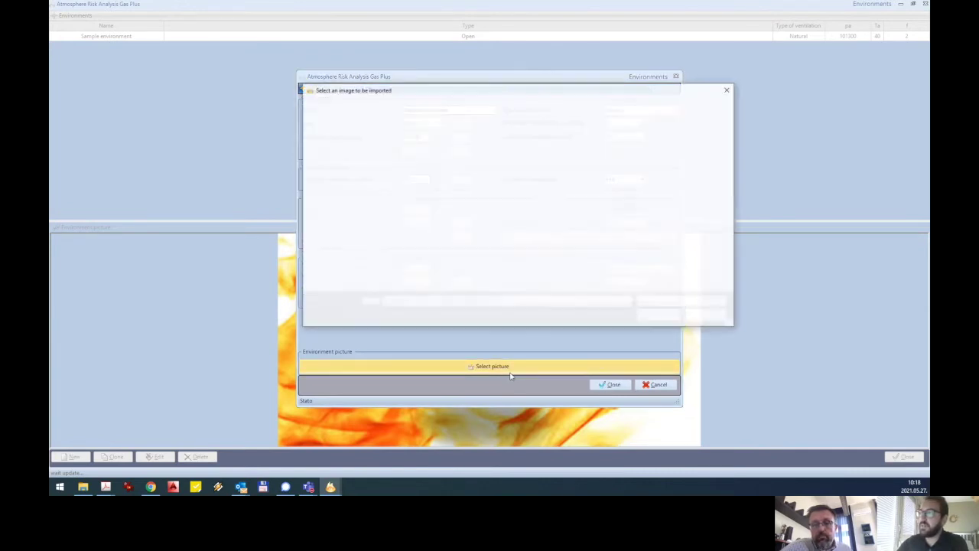
left_click(729, 91)
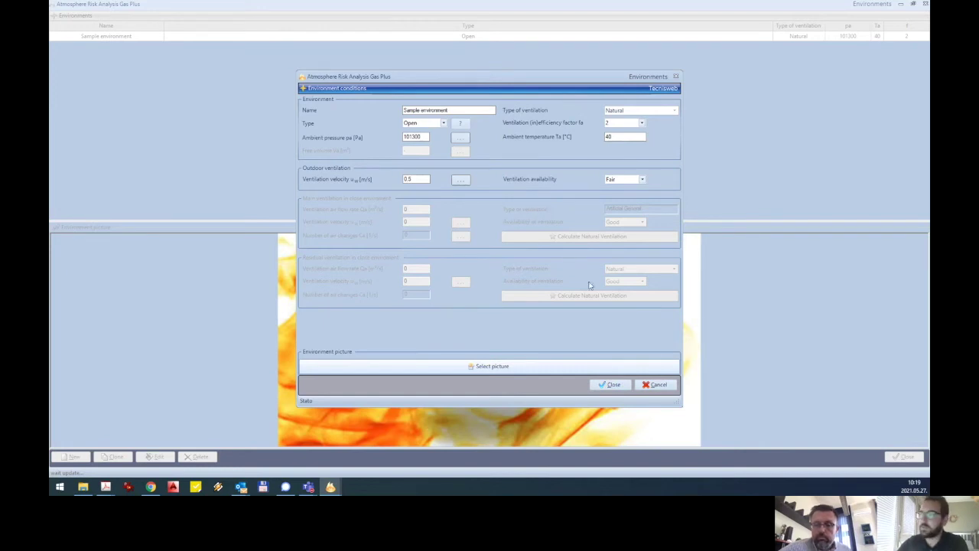
left_click(611, 385)
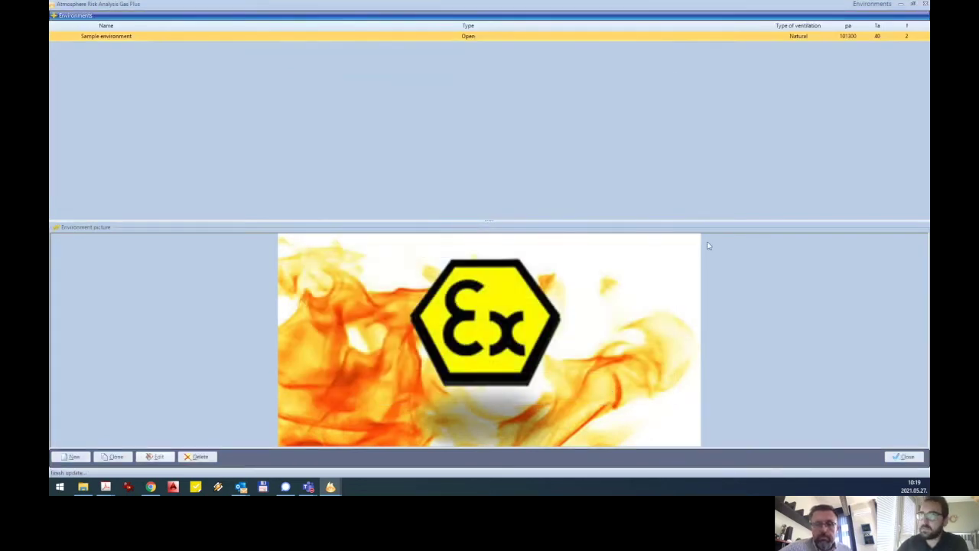
left_click(906, 456)
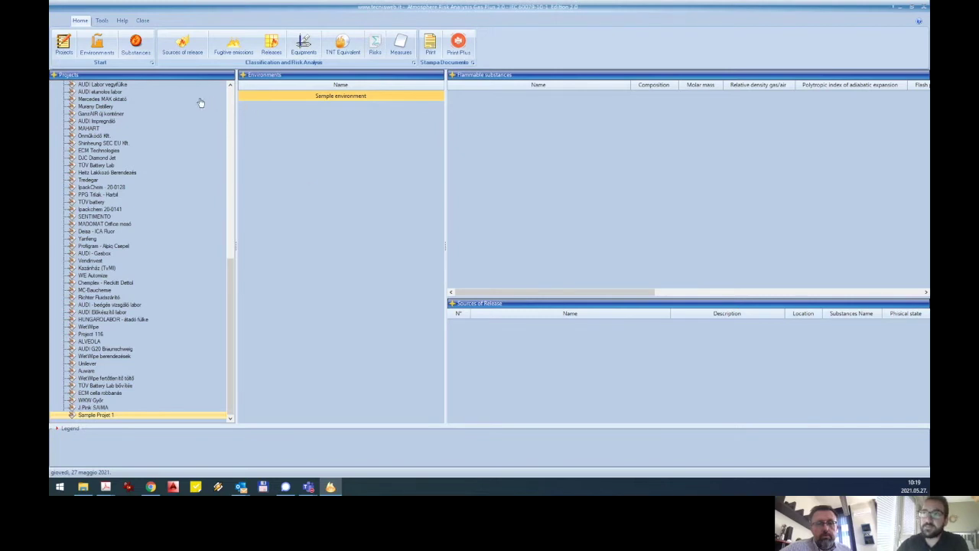
- Start a new flammable substance entry for the project and browse the available CAS numbers
left_click(140, 51)
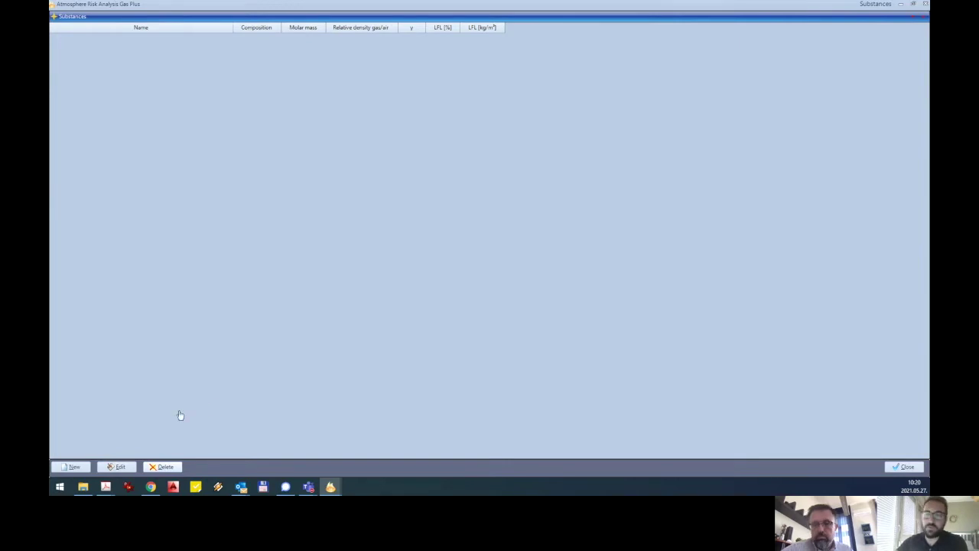
left_click(75, 471)
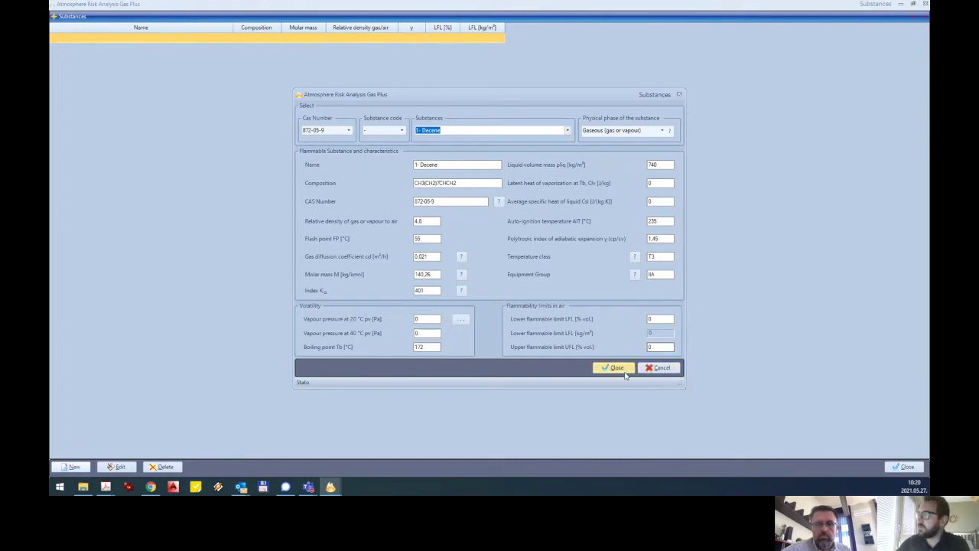
left_click(677, 95)
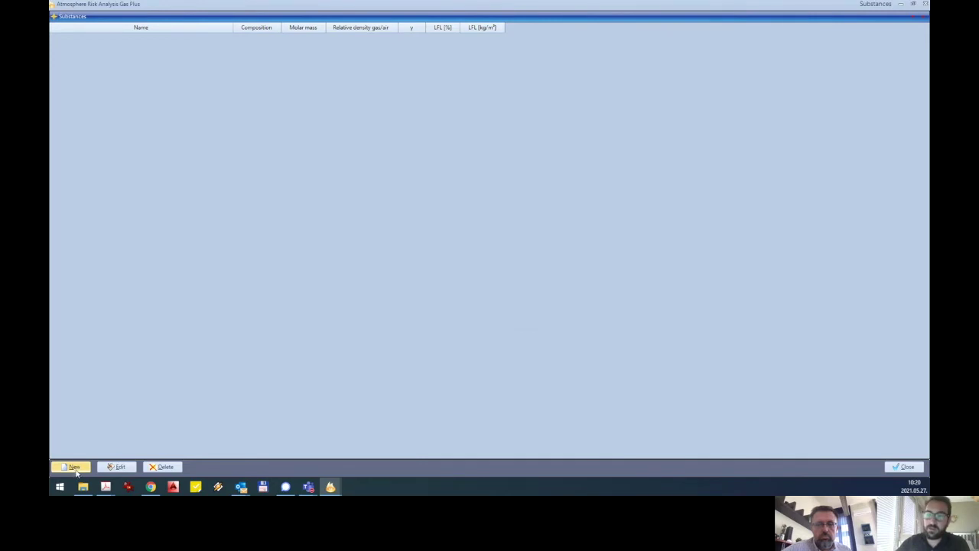
left_click(75, 468)
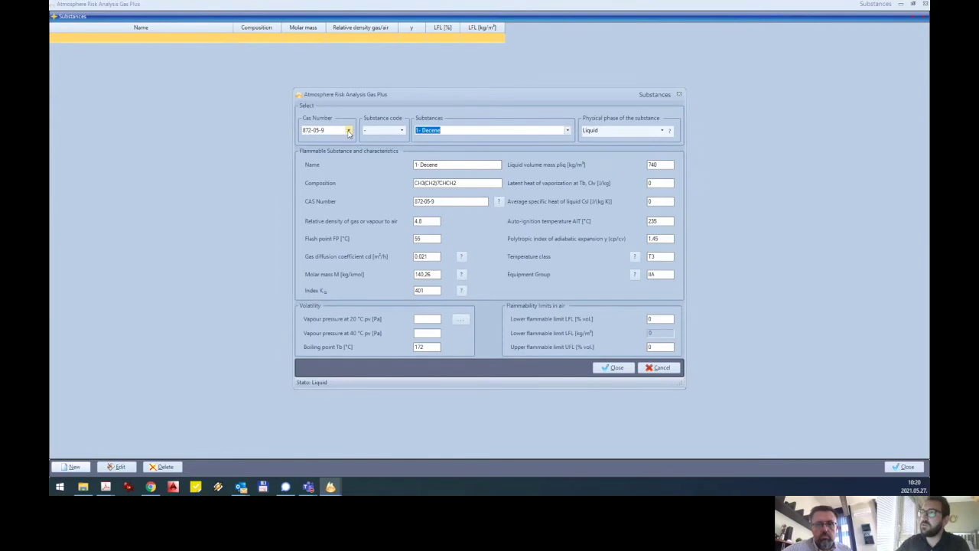
left_click(349, 131)
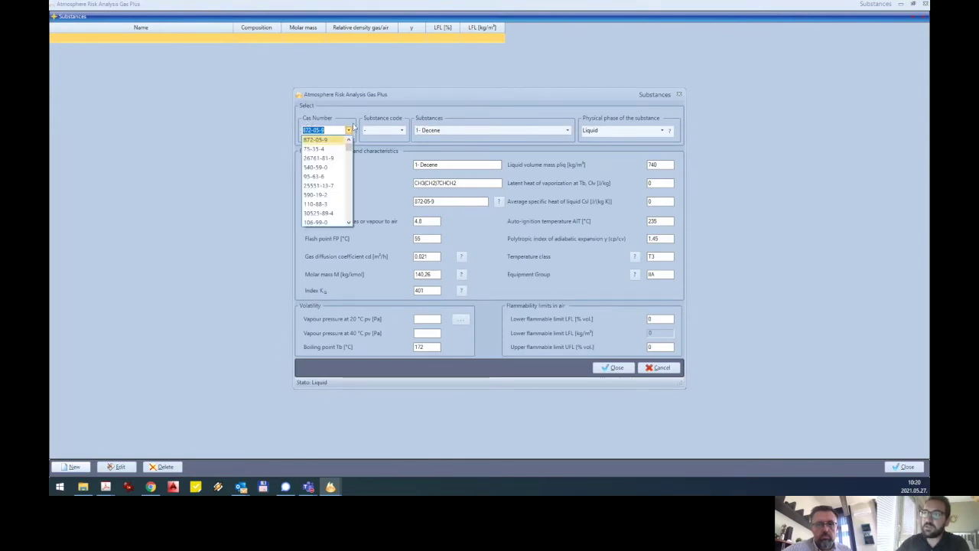
mouse_move(350, 147)
left_mouse_down()
mouse_move(349, 203)
mouse_move(349, 144)
left_mouse_up()
left_click(348, 124)
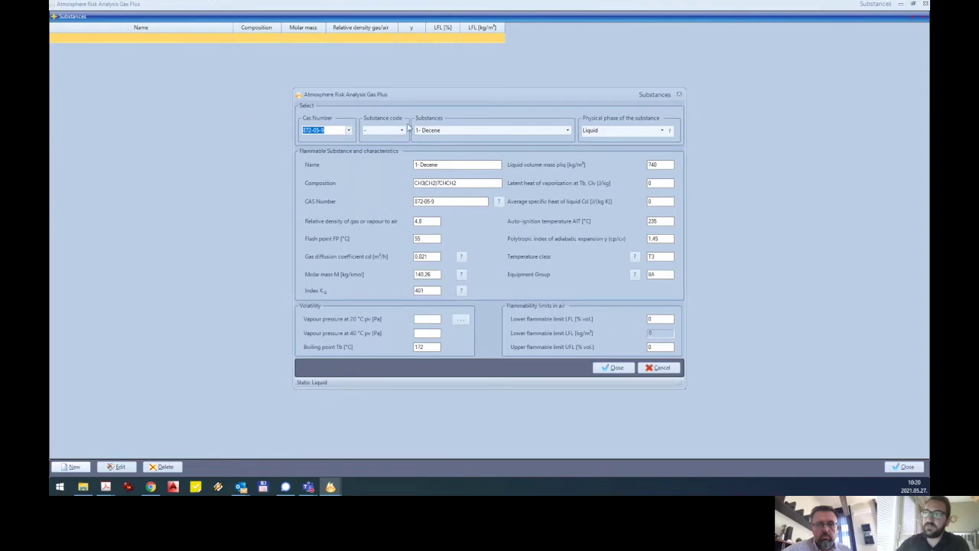
- Try to find Methane among the predefined substances for the new flammable substance entry
left_click(566, 132)
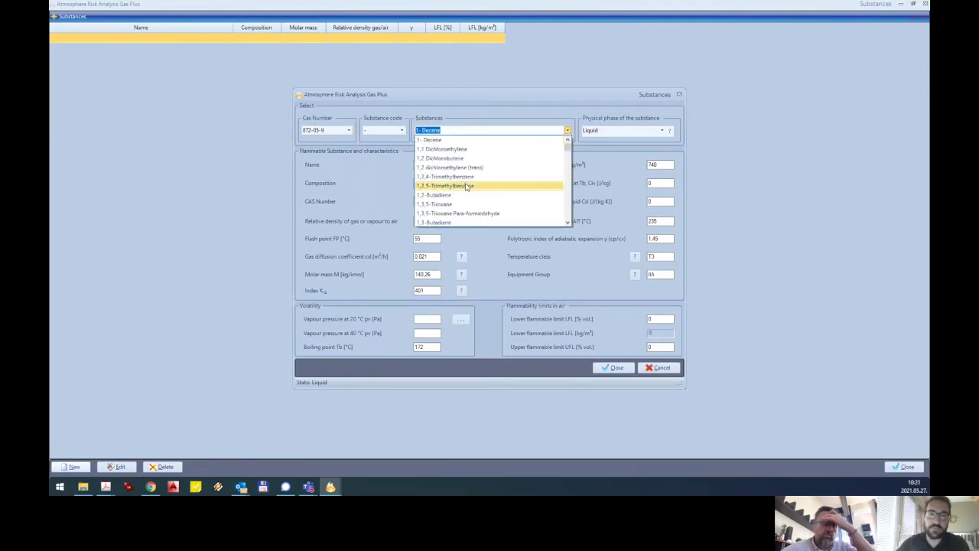
left_click(449, 139)
type("Methan")
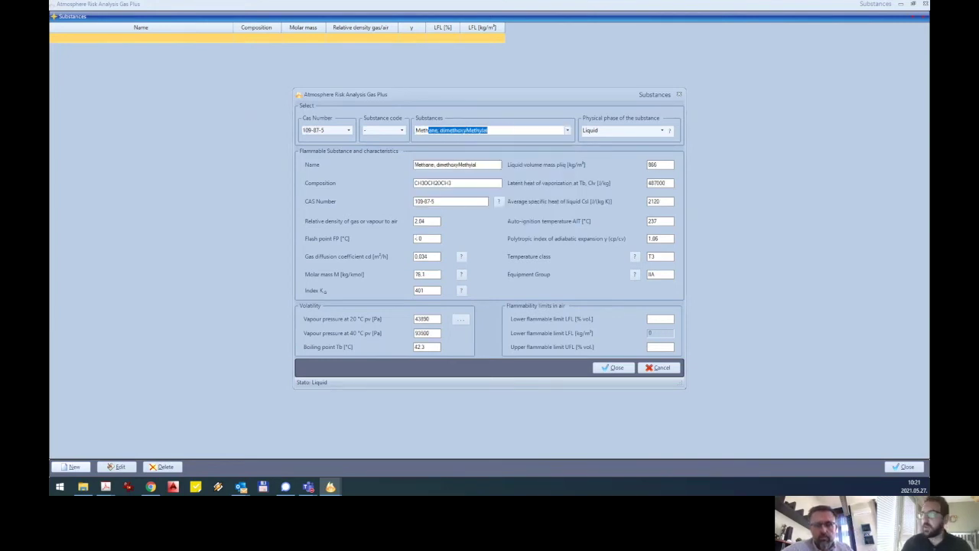
type("e")
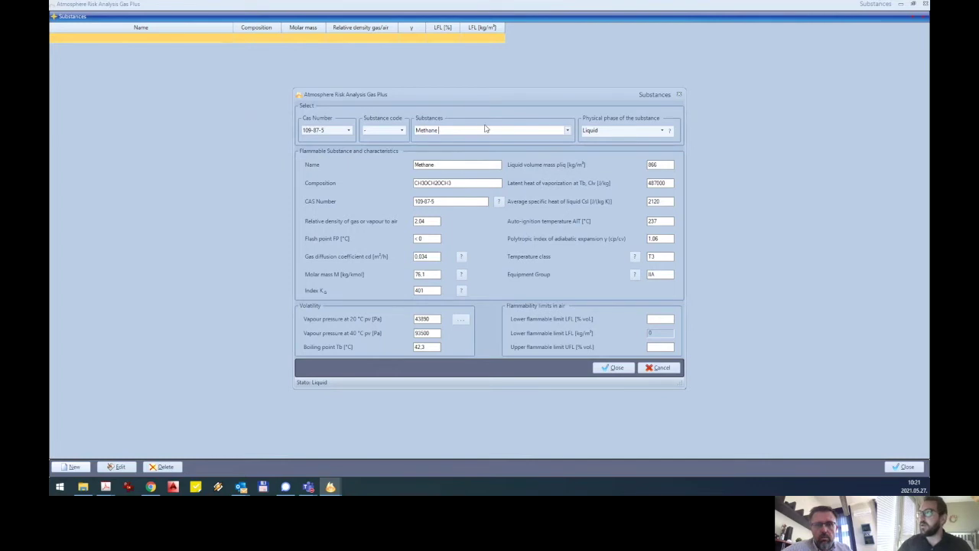
left_click(567, 130)
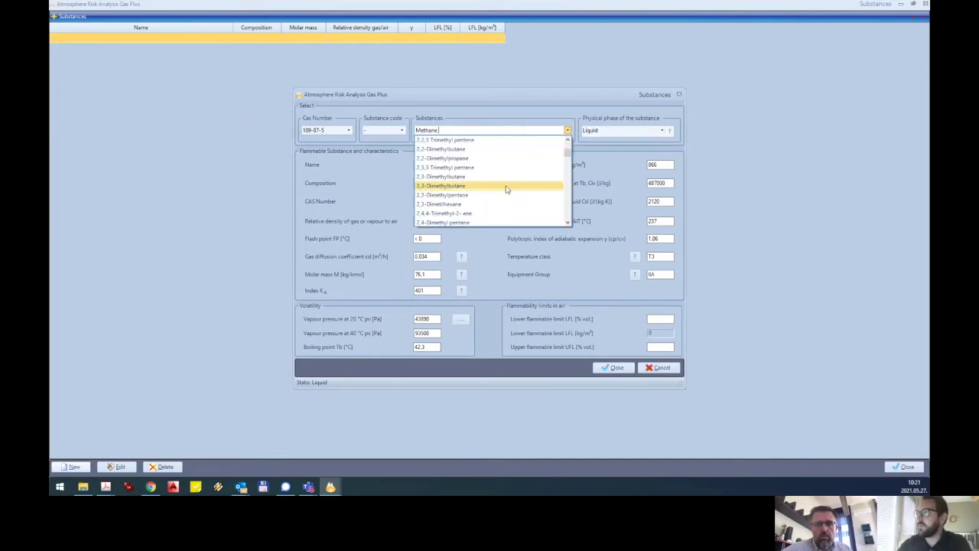
scroll(514, 184, "down", 10)
scroll(451, 190, "down", 15)
scroll(451, 190, "up", 4)
left_click_drag(569, 140, 569, 143)
- Choose Natural gas (NG) as the predefined substance for the new entry
left_click(443, 131)
left_click_drag(443, 130, 409, 134)
type("Natural gas (NG")
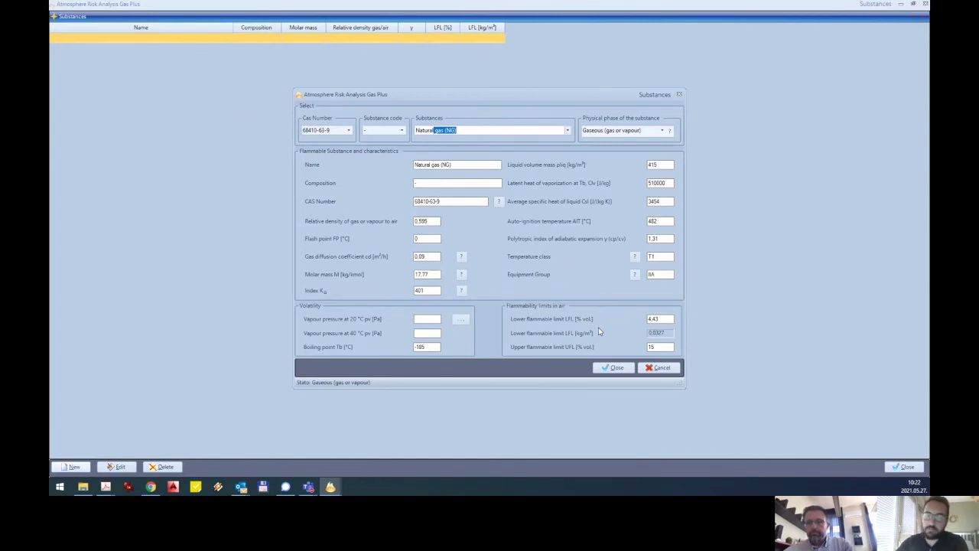
- Enter an auto-ignition temperature of 482 °C for the natural gas, save the substance and return to the project overview
left_click(660, 221)
type("4")
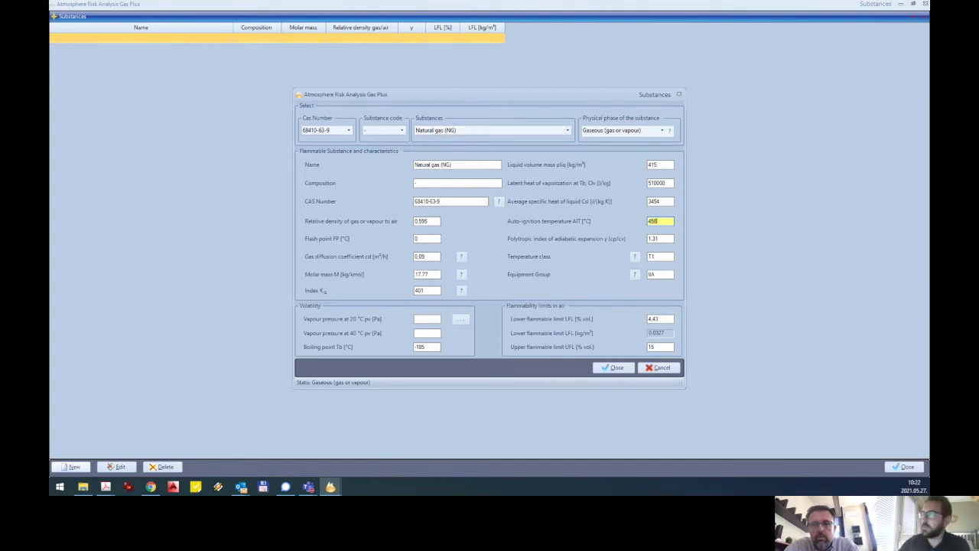
type("82")
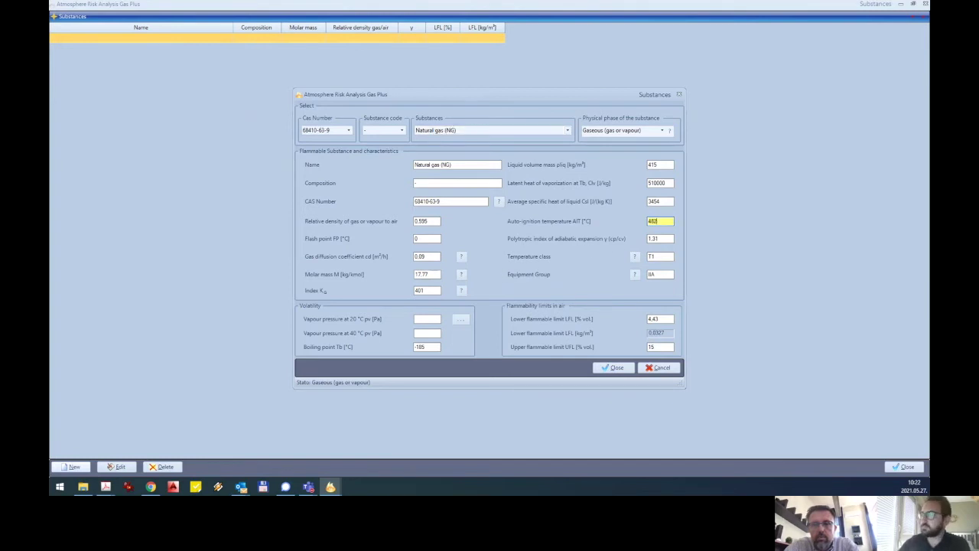
left_click(616, 369)
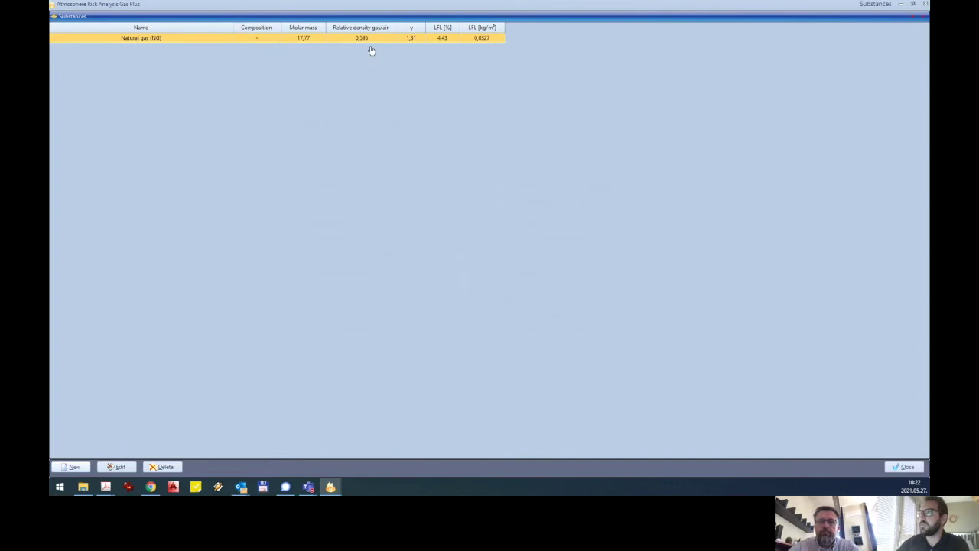
left_click(905, 466)
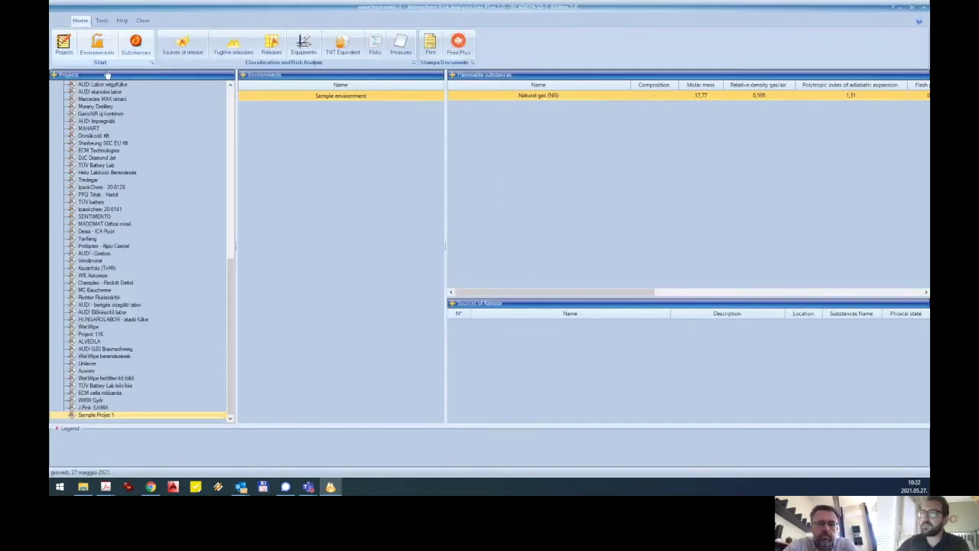
- Create a new source of release for Natural gas (NG) and name it Sample Source of Release
left_click(184, 52)
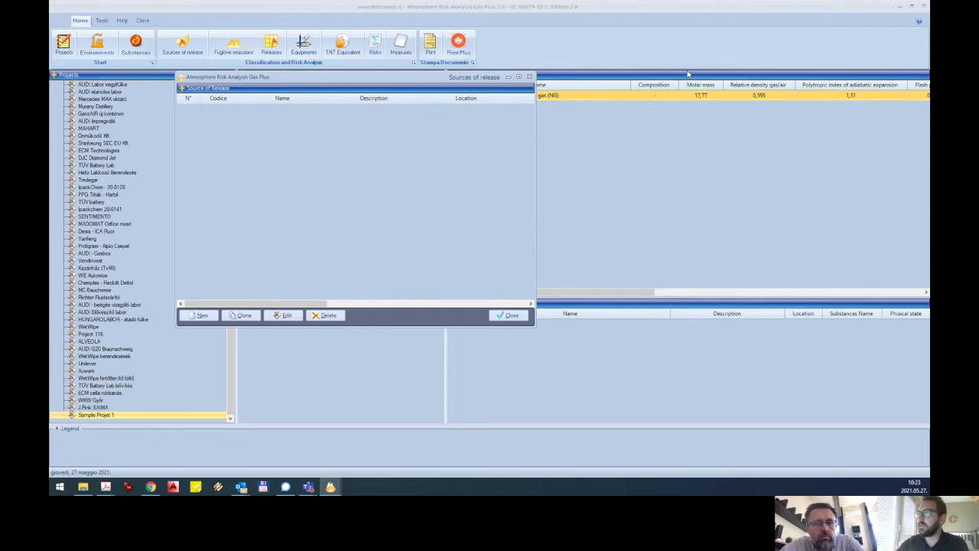
left_click(519, 77)
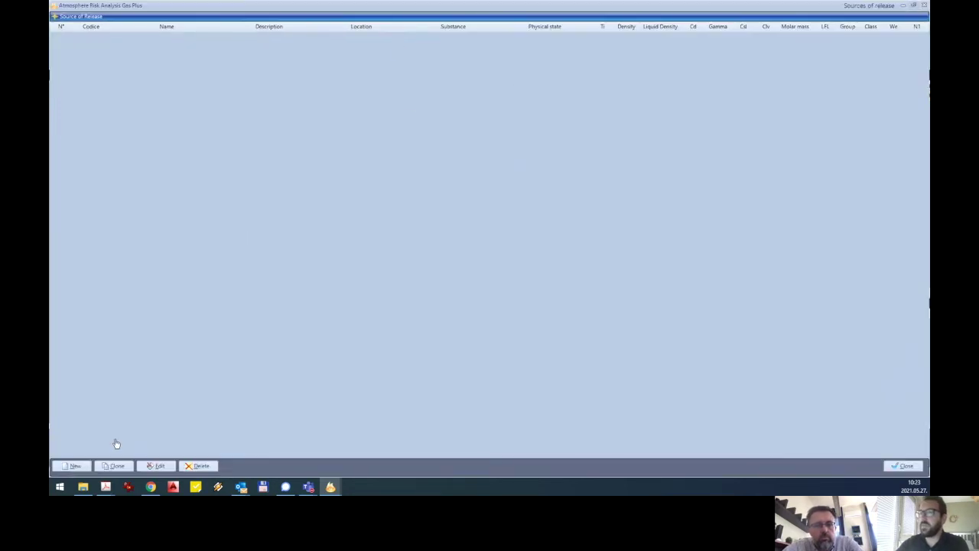
left_click(75, 466)
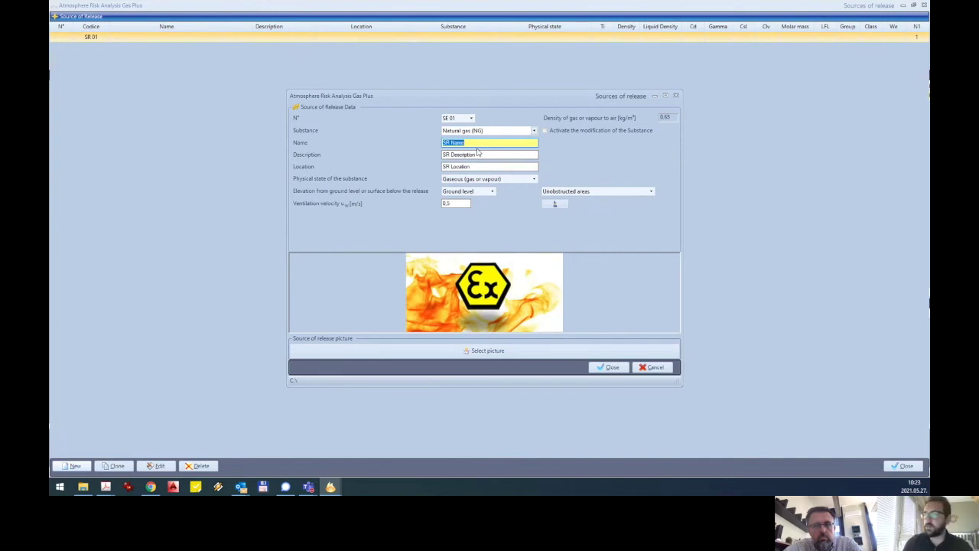
type("S")
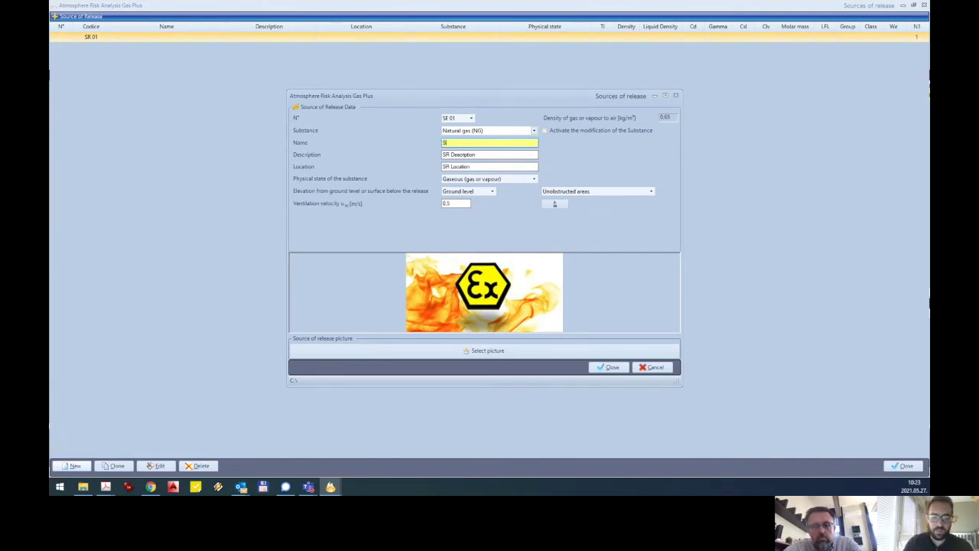
type("ample Source of Release")
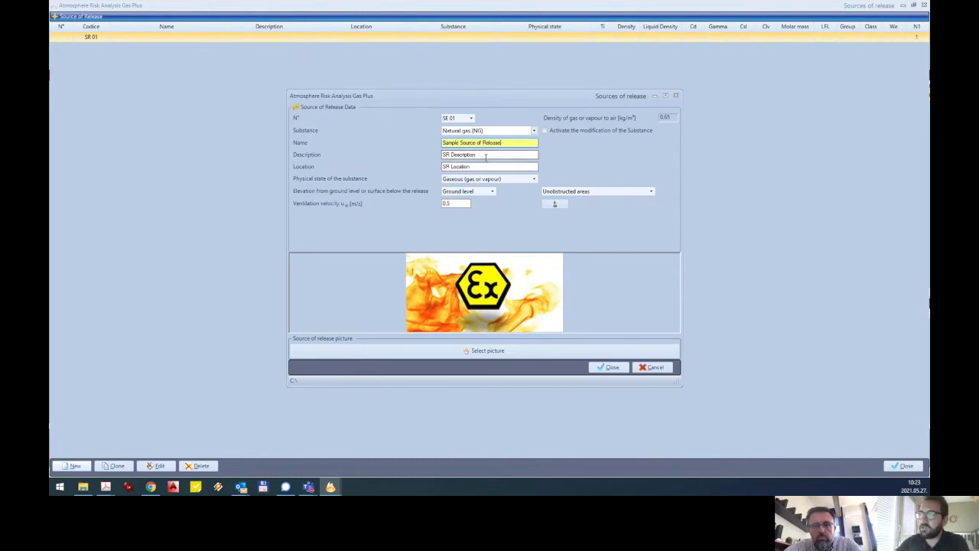
- Keep the source's physical state as Gaseous (gas or vapour) and ventilation velocity at 0.5 m/s, save it and return to the project overview
left_click(533, 179)
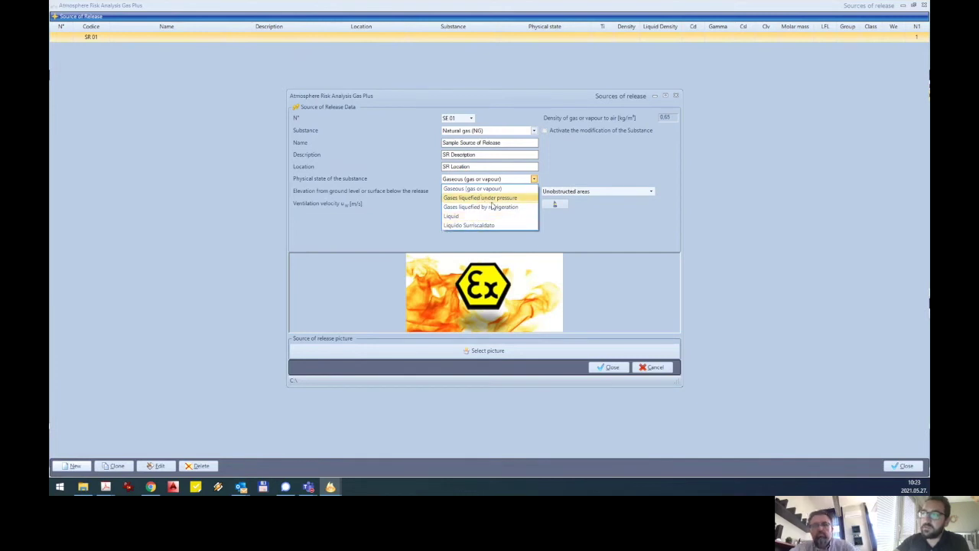
left_click(472, 188)
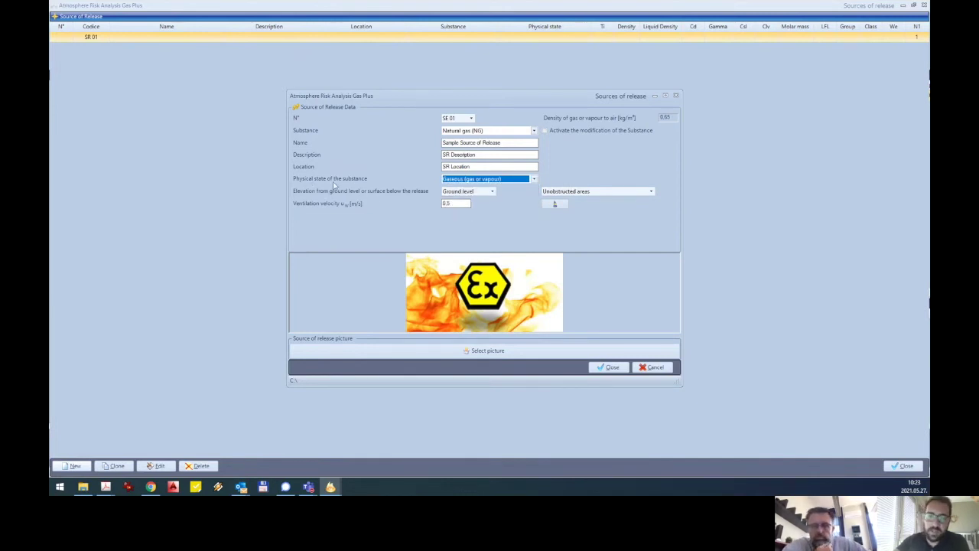
left_click(467, 202)
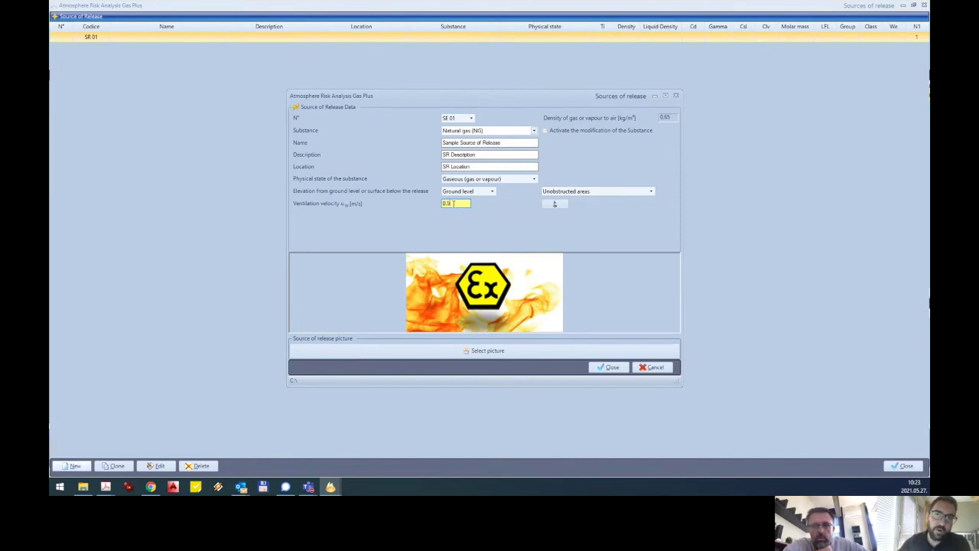
double_click(451, 204)
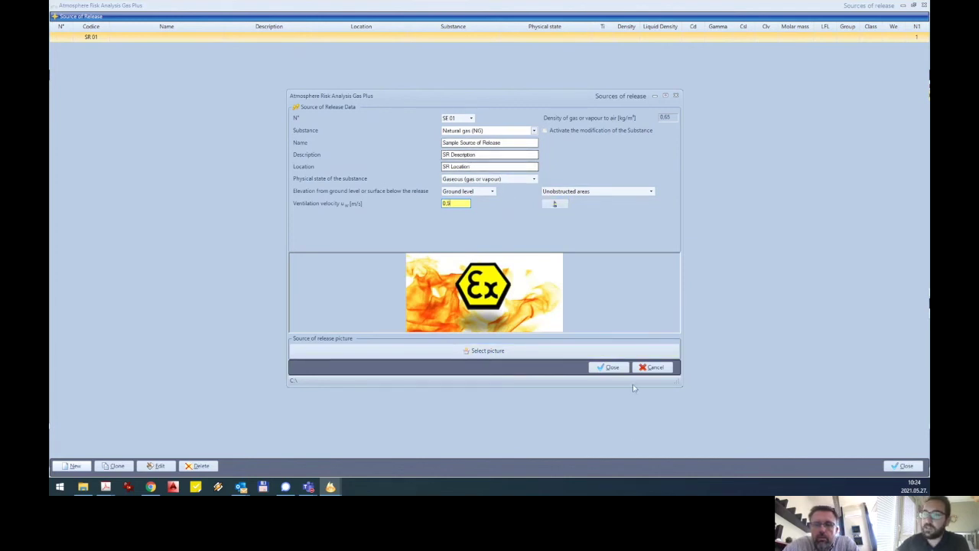
left_click(613, 367)
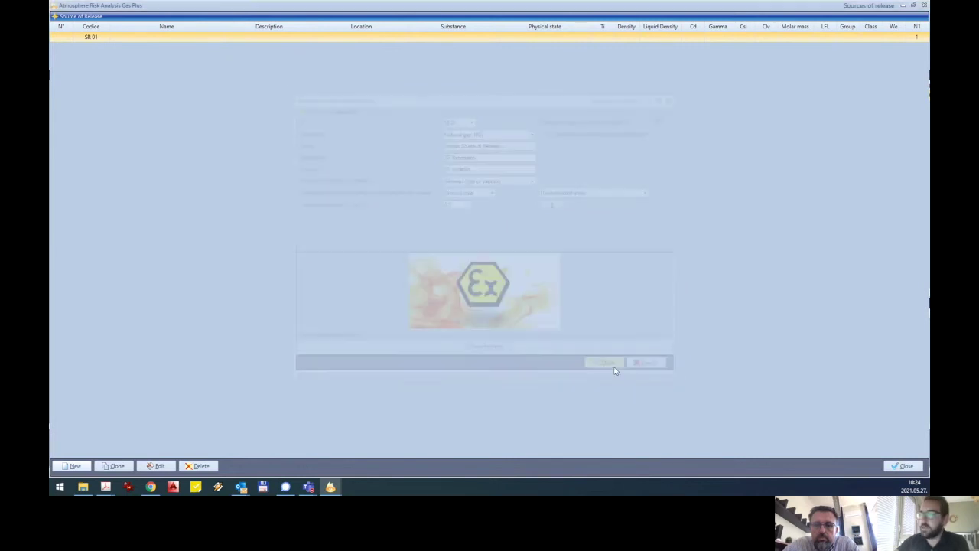
left_click(904, 466)
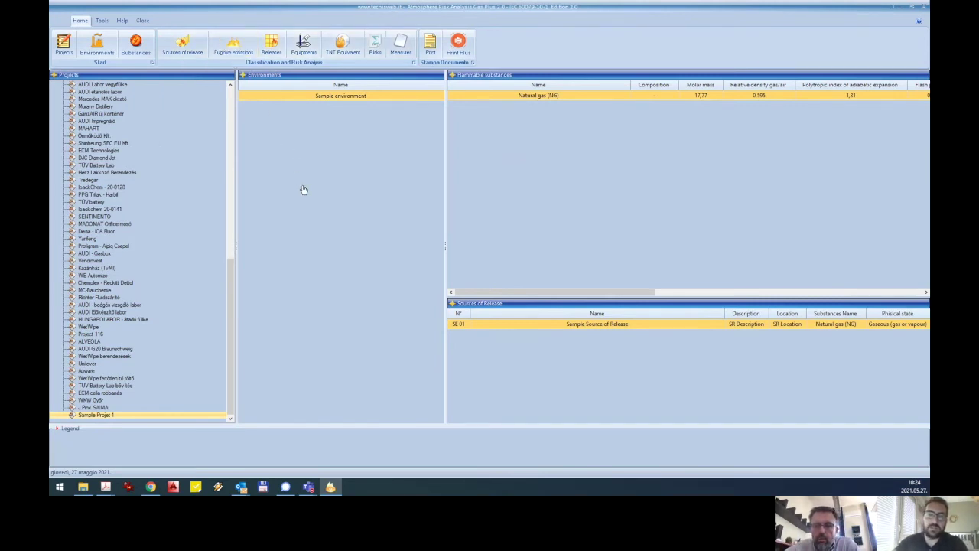
- Add a gas/vapour jet release to Sample Source of Release and set its grade of release to Secondary
left_click(272, 50)
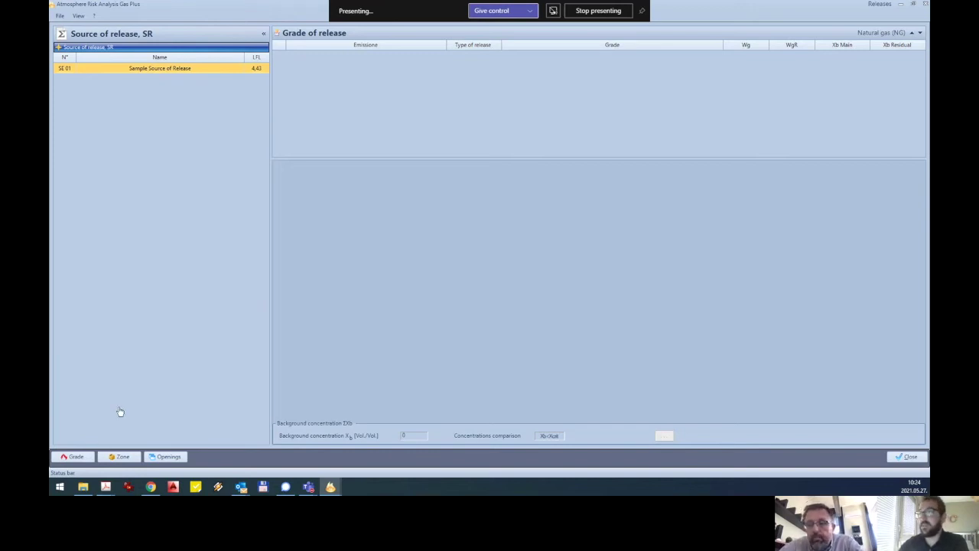
left_click(81, 457)
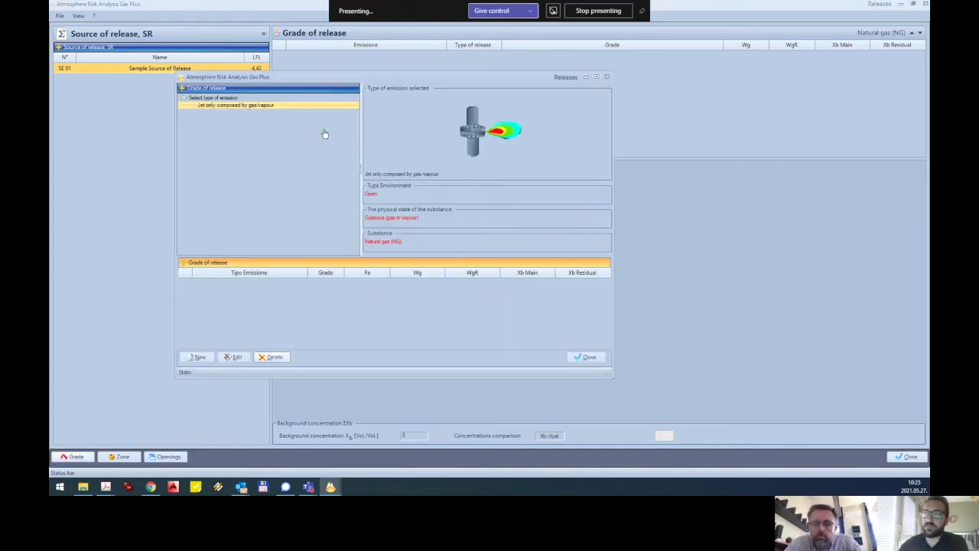
left_click(598, 78)
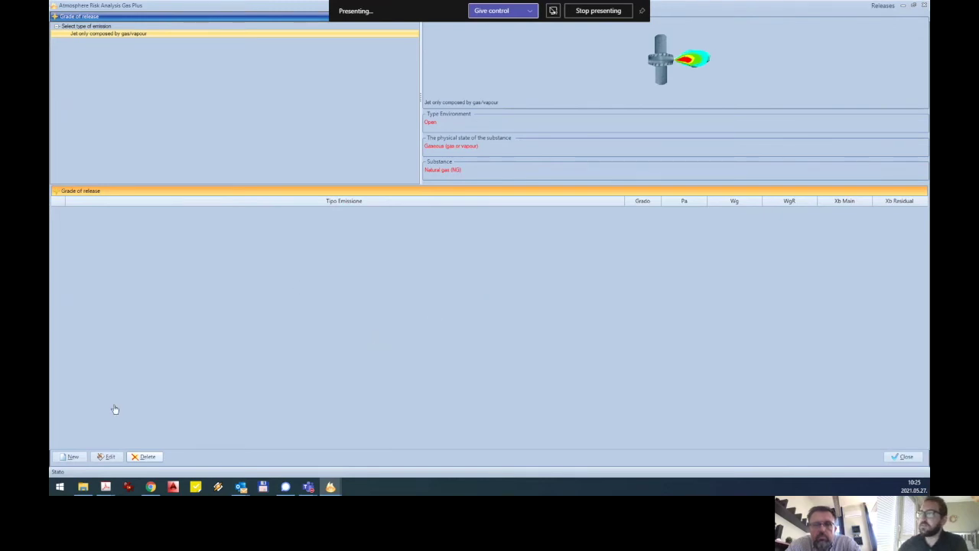
left_click(73, 459)
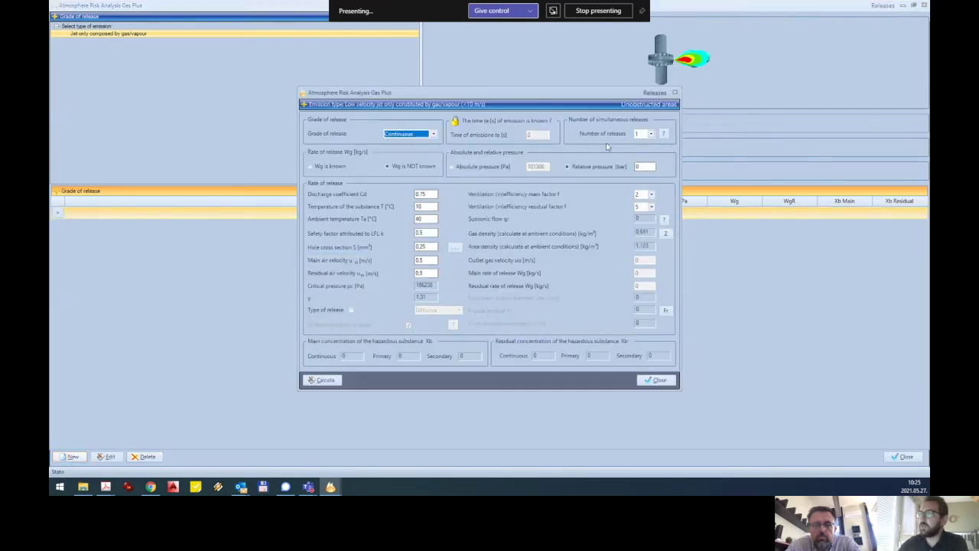
left_click_drag(584, 98, 571, 74)
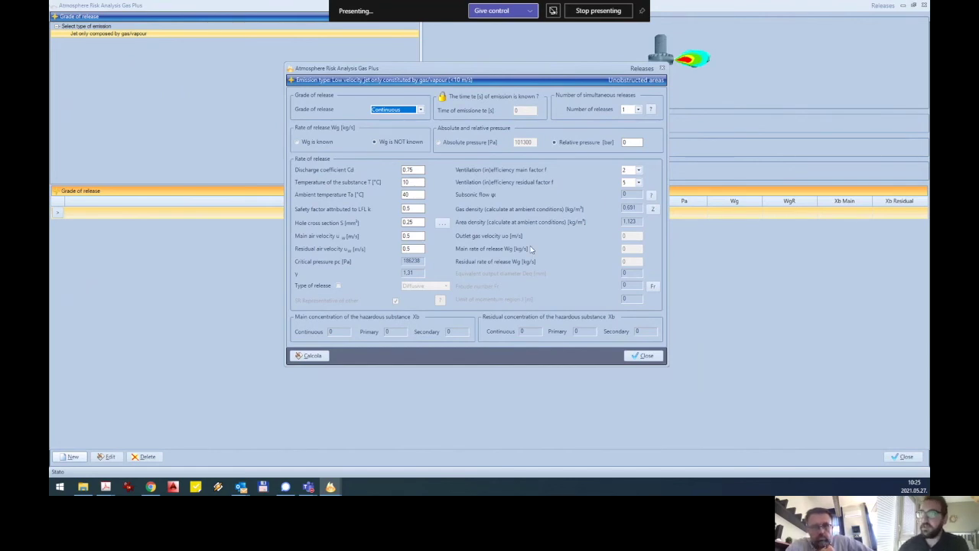
left_click(421, 108)
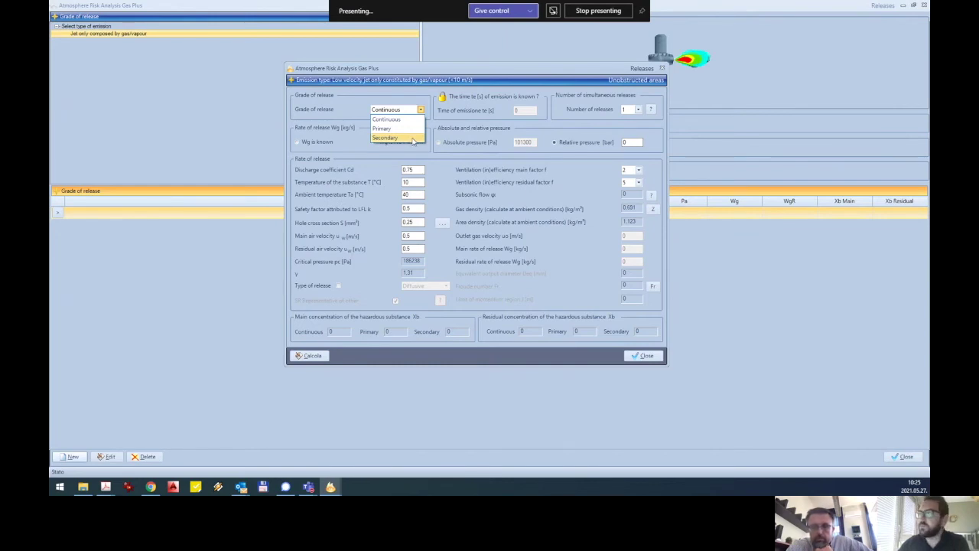
left_click(411, 139)
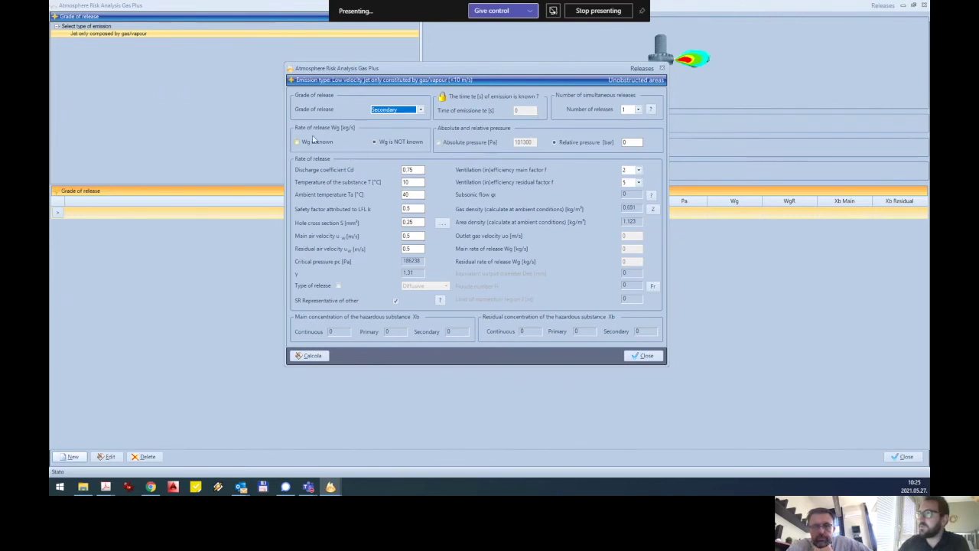
- Compare the release fields available with Wg known and Wg not known, ending on Wg not known
left_click(308, 142)
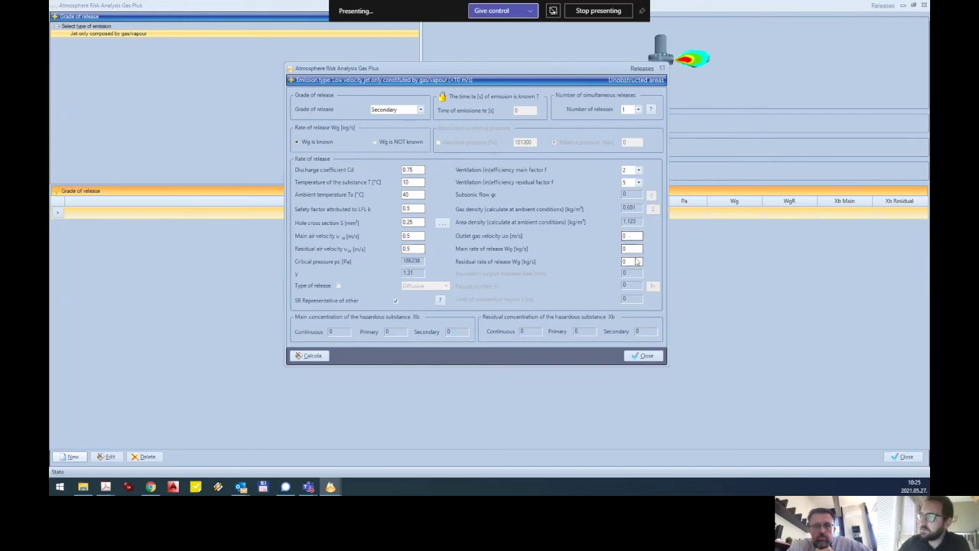
left_click(386, 144)
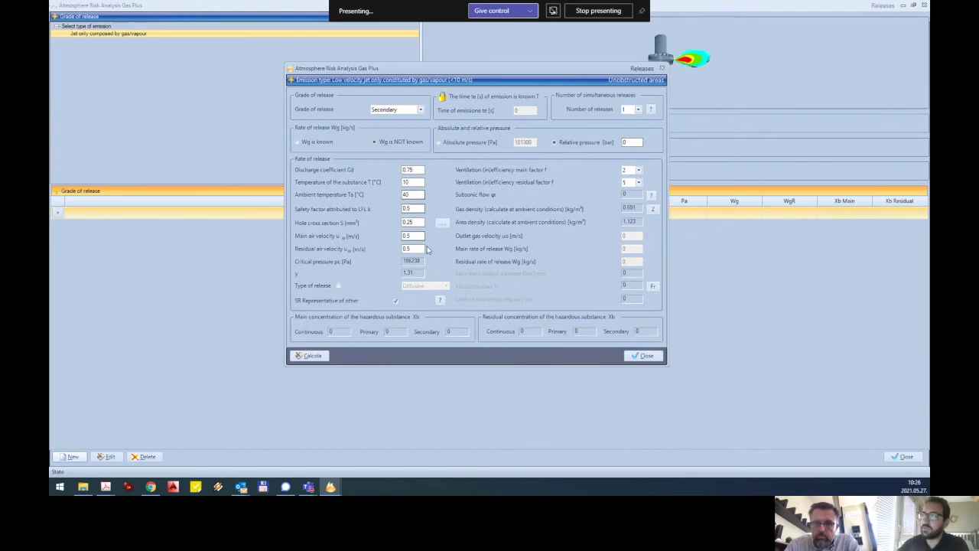
left_click(297, 142)
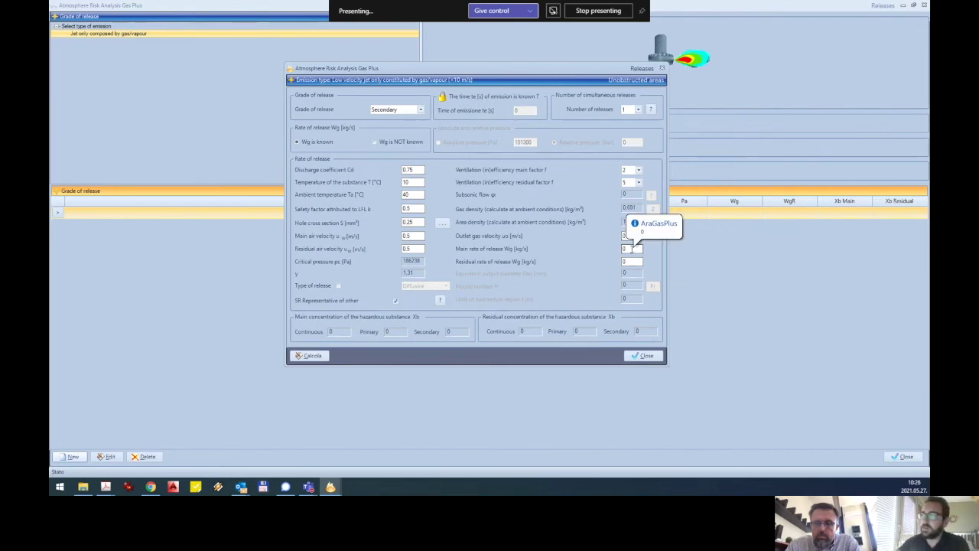
left_click(394, 144)
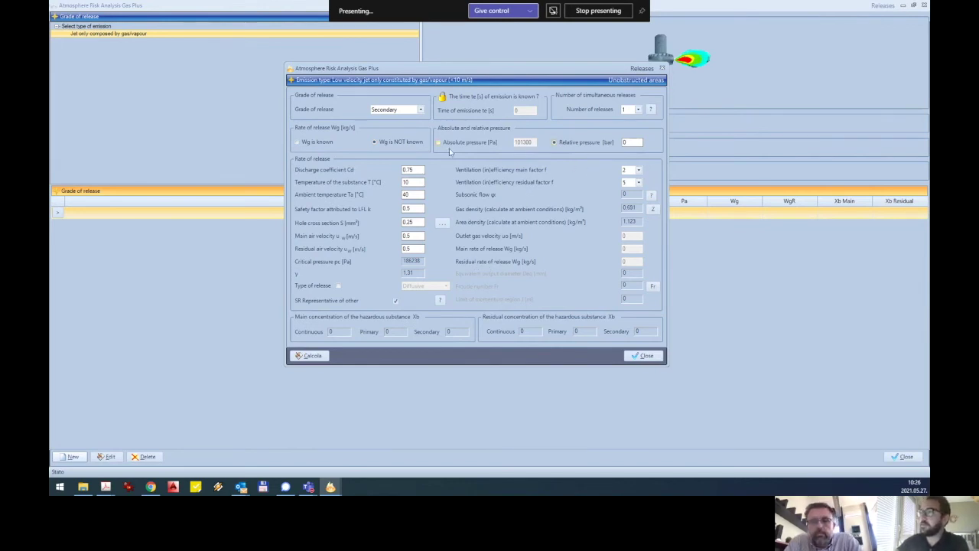
- Set the release's relative pressure to 30 bar and keep the discharge coefficient at 0.75
left_click(635, 143)
key("BackSpace")
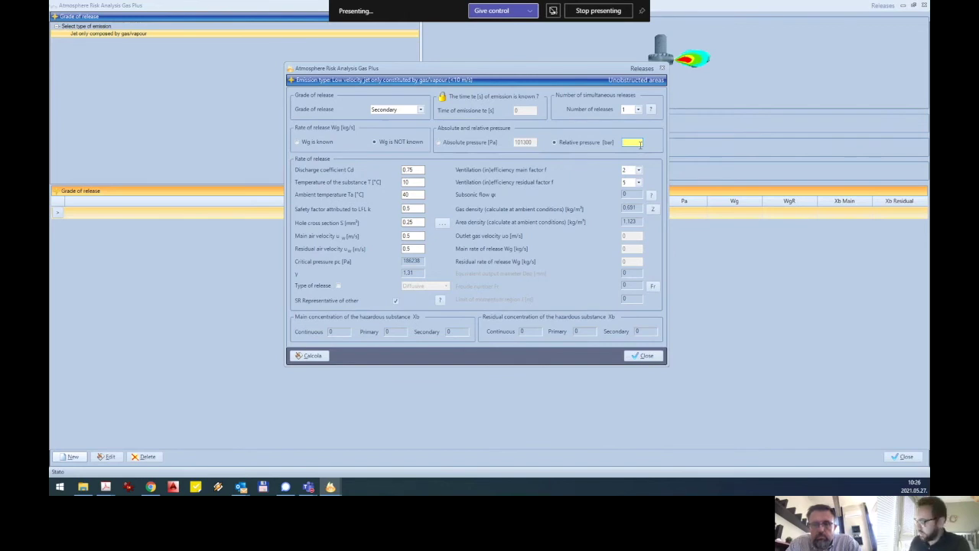
type("30")
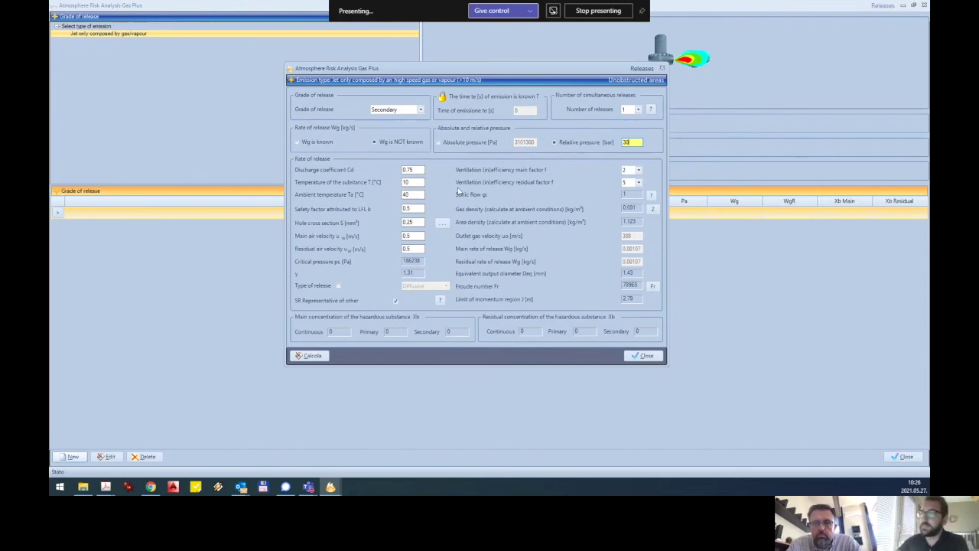
left_click(413, 170)
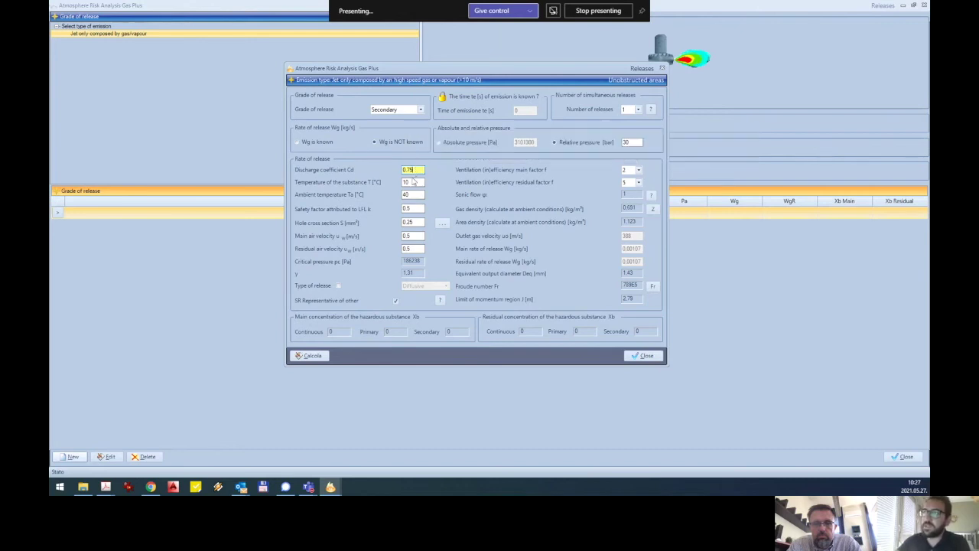
key("Tab")
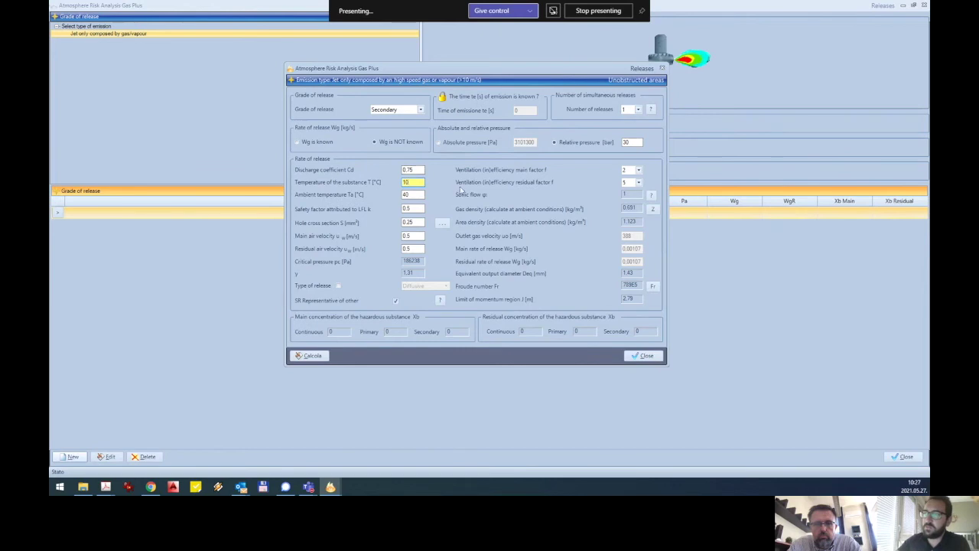
- Set the temperature of the substance to 40 °C, keeping the ambient temperature at 40 °C
key("BackSpace")
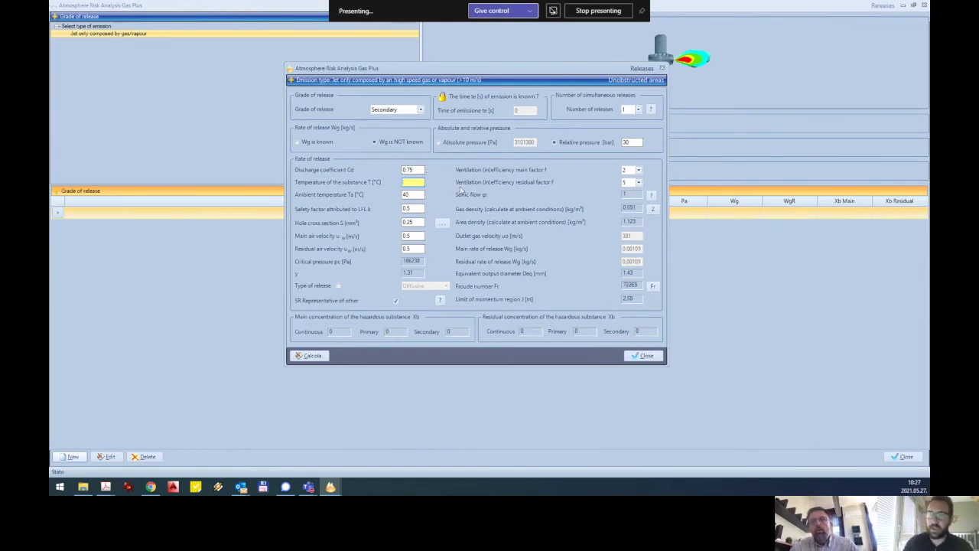
type("40")
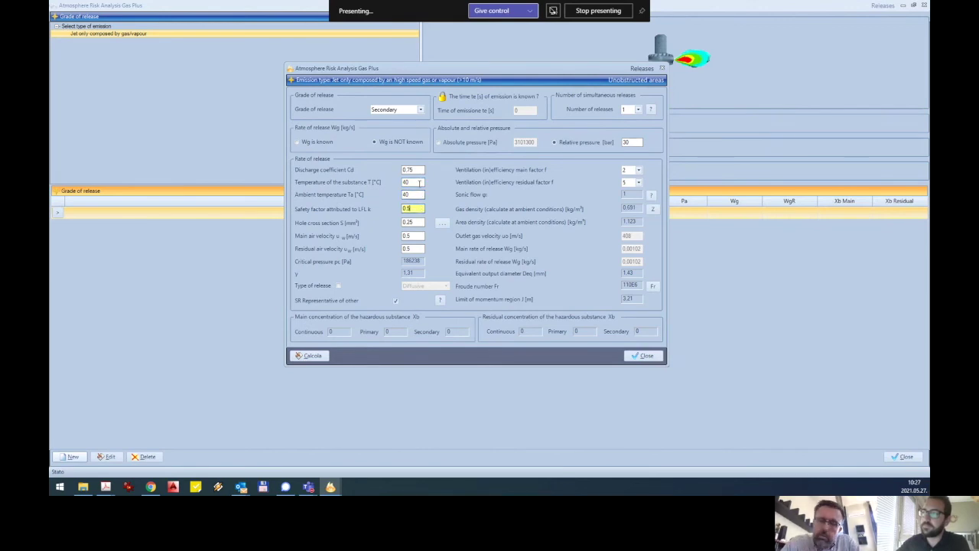
left_click(417, 196)
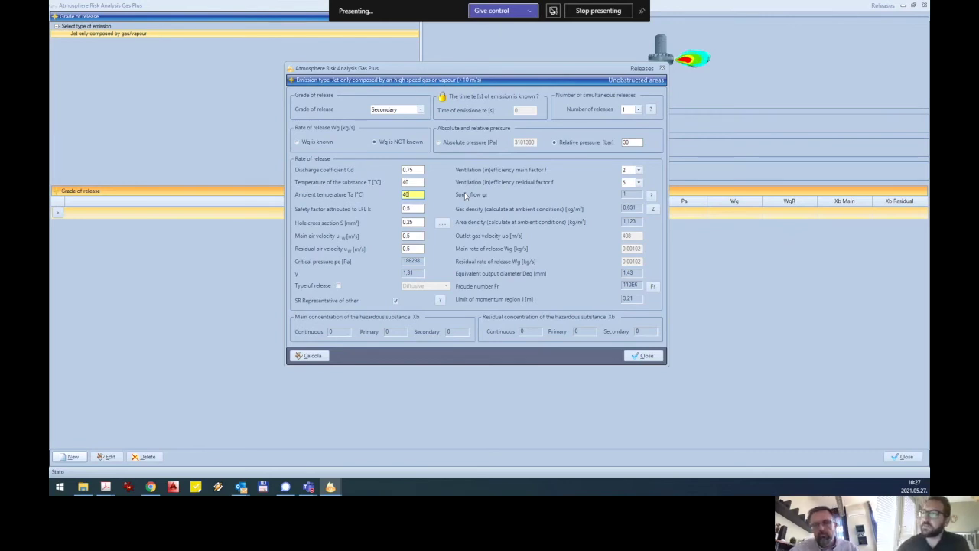
- Try discharge coefficients of 0.5 and 0.99 for the jet release, and restore 0.75
left_click(416, 170)
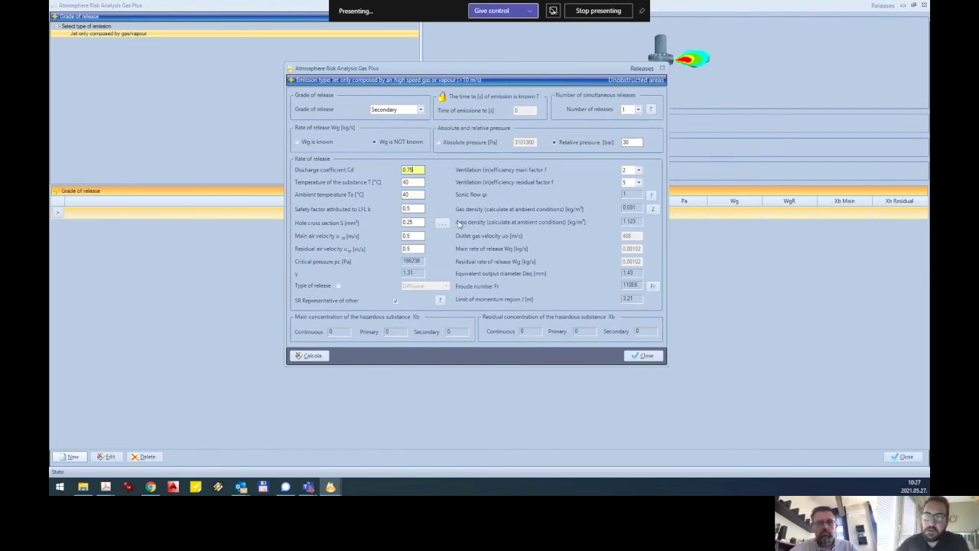
type("0.7")
key("BackSpace")
type("5")
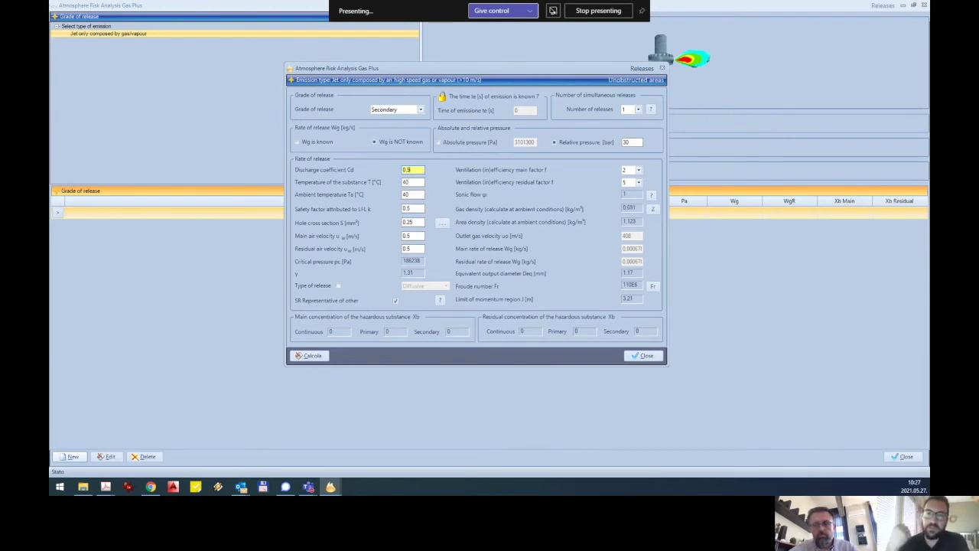
key("BackSpace")
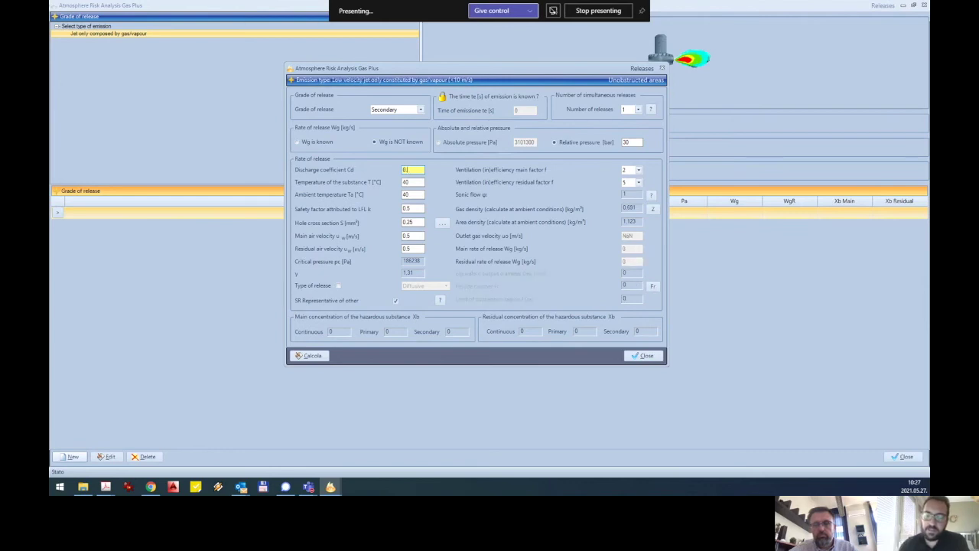
type("75")
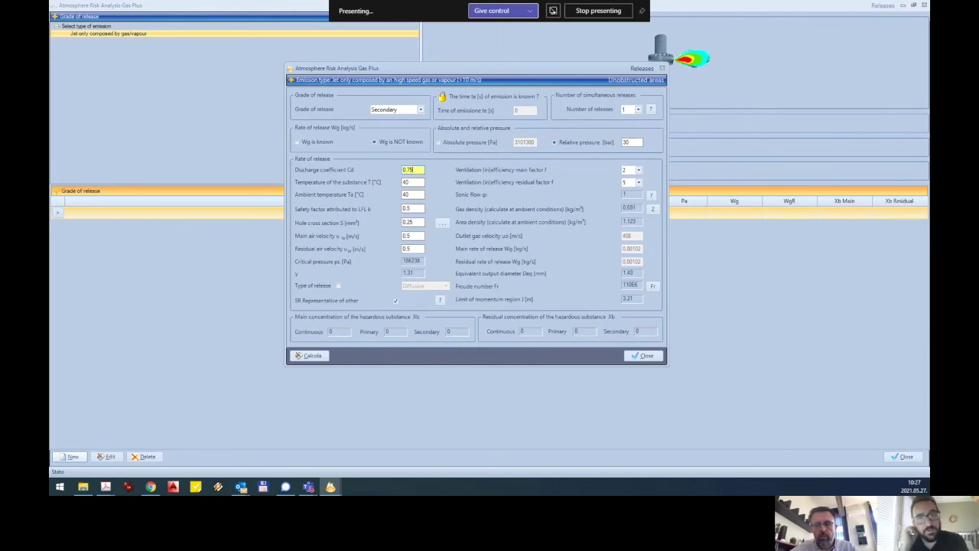
key("BackSpace")
key("BackSpace")
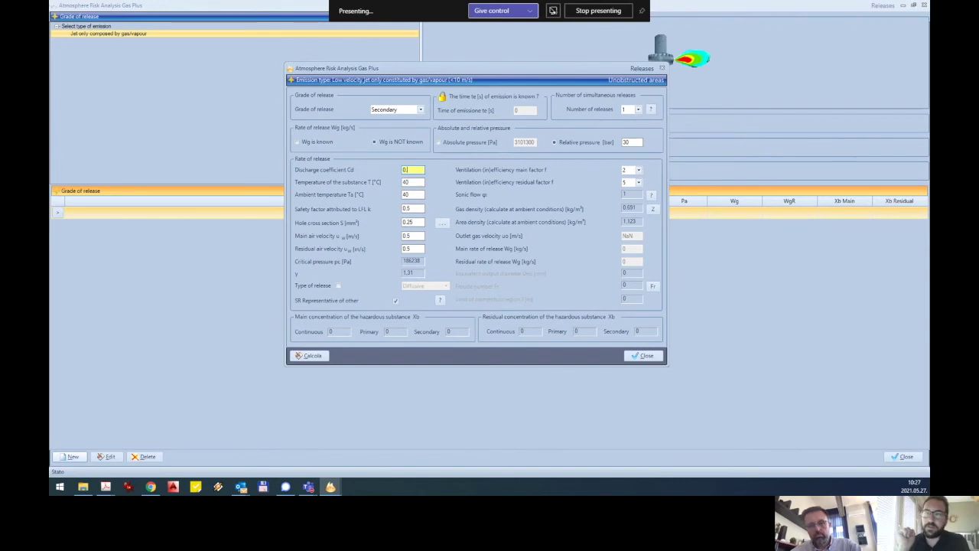
type("99")
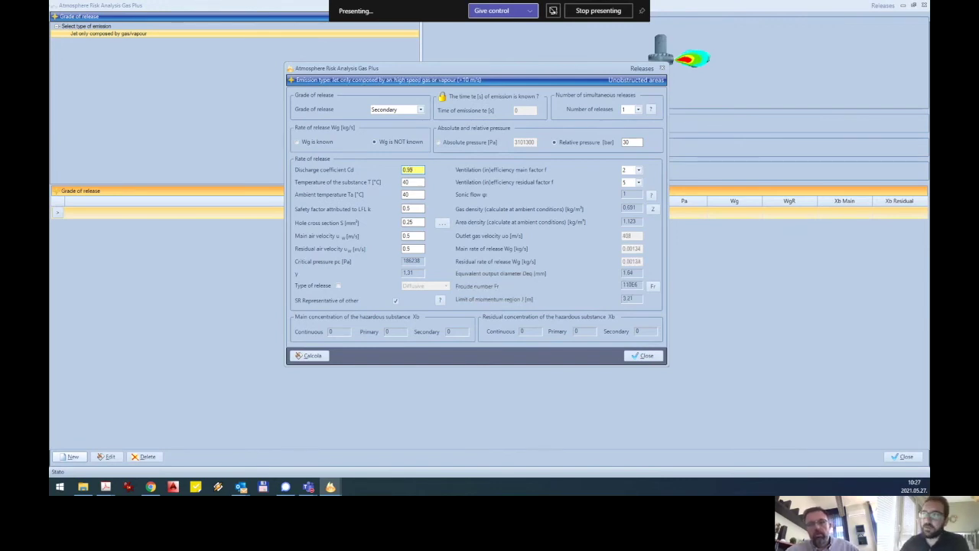
key("BackSpace")
key("BackSpace")
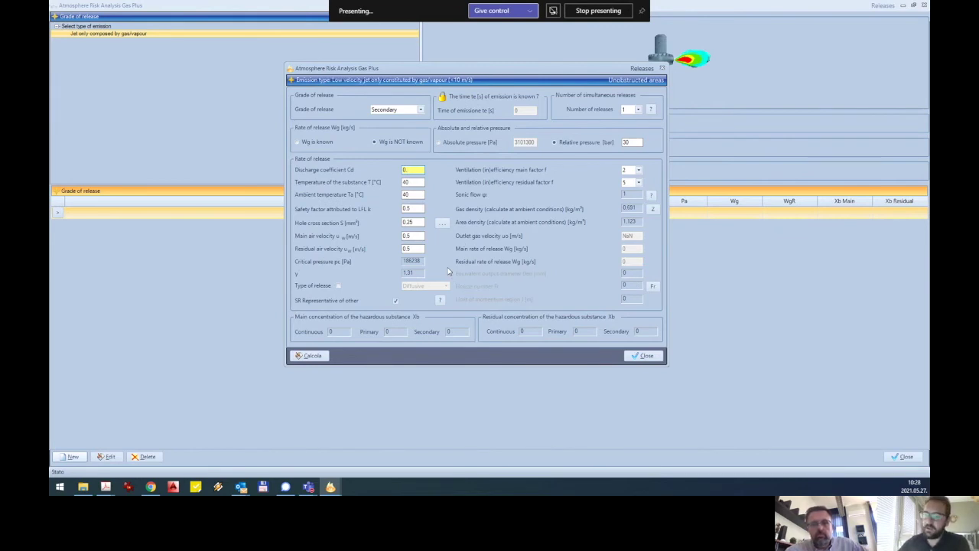
type("75")
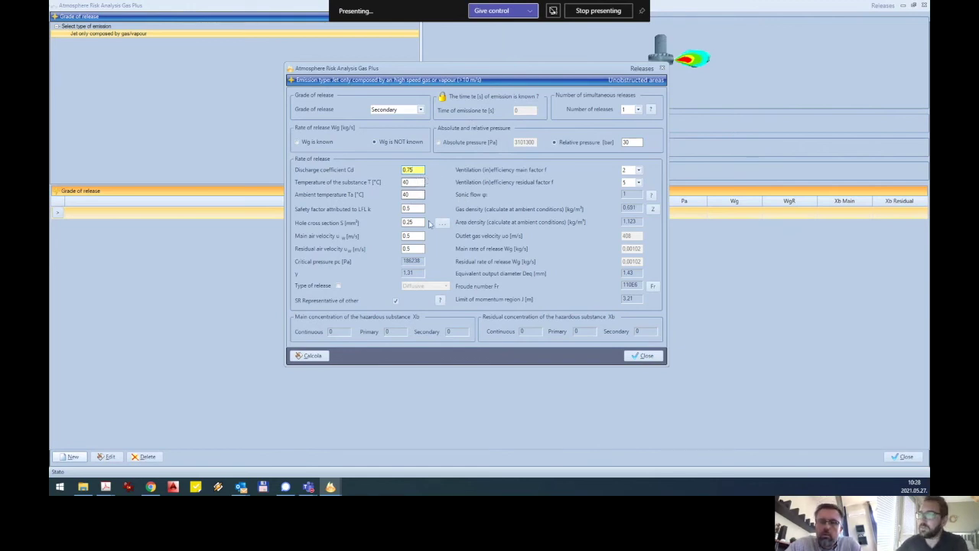
- Keep both temperatures at 40 °C and set the safety factor attributed to LFL to 1
left_click(413, 182)
left_click(419, 196)
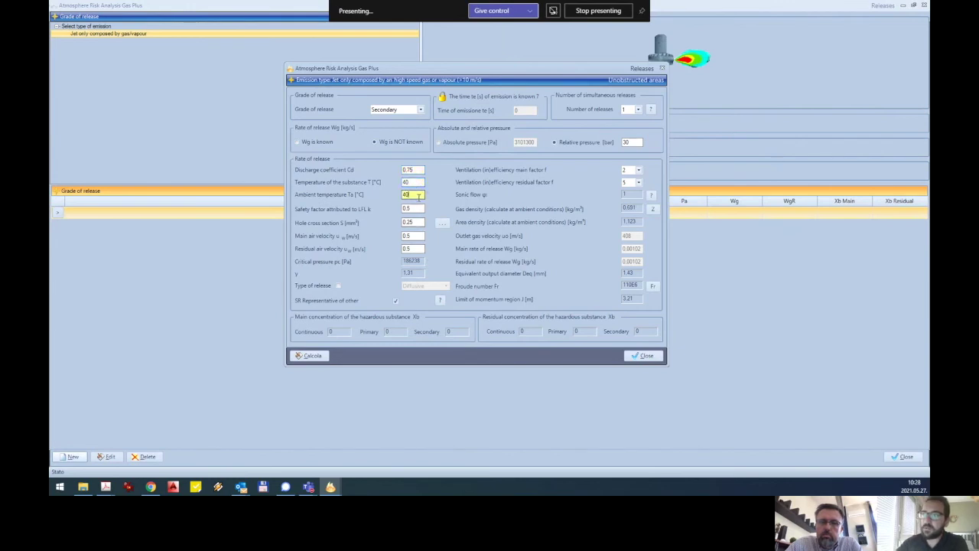
left_click(415, 182)
left_click(418, 195)
left_click(415, 182)
left_click(419, 195)
left_click(415, 208)
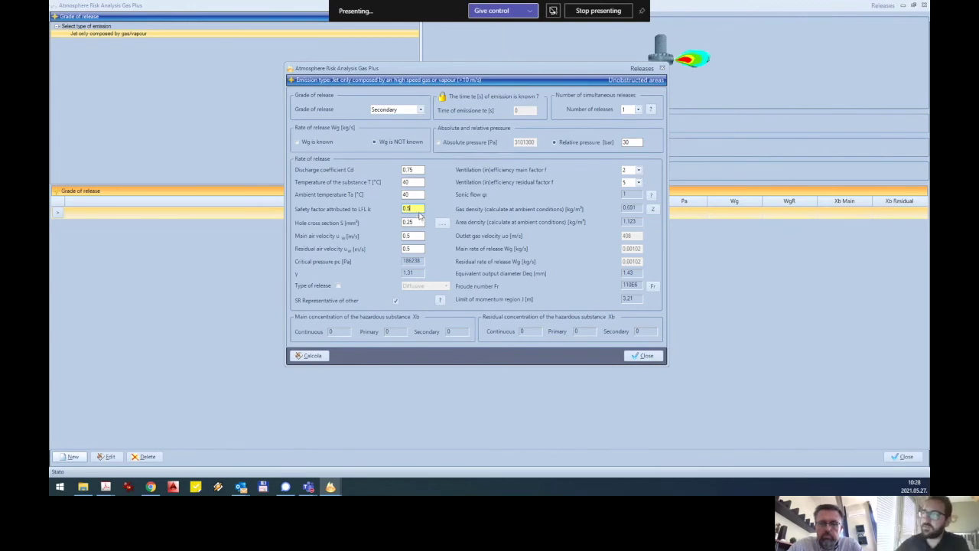
mouse_move(414, 210)
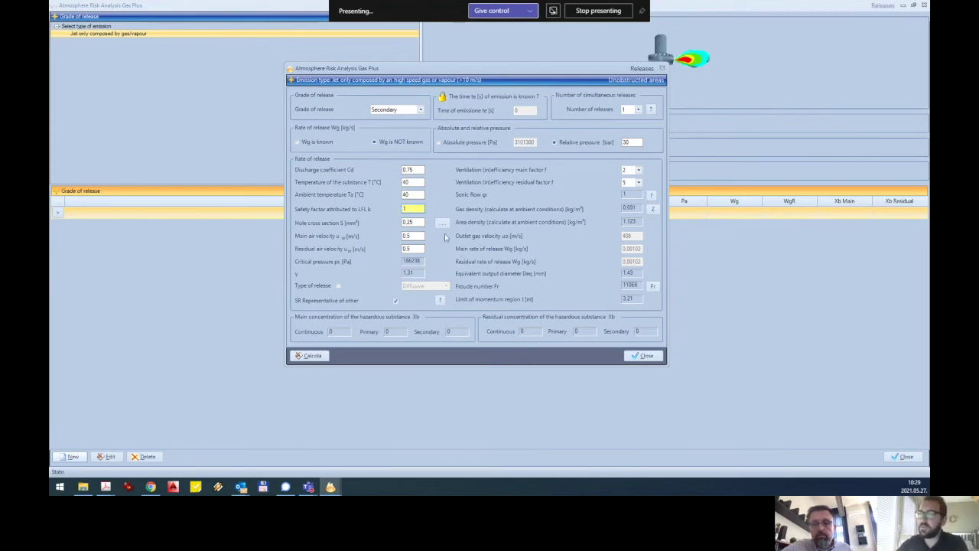
- Base the 0.25 mm² hole cross section on Table B.1's fixed-part flanges with compressed fibre gasket, for a release opening that will not expand
left_click(420, 224)
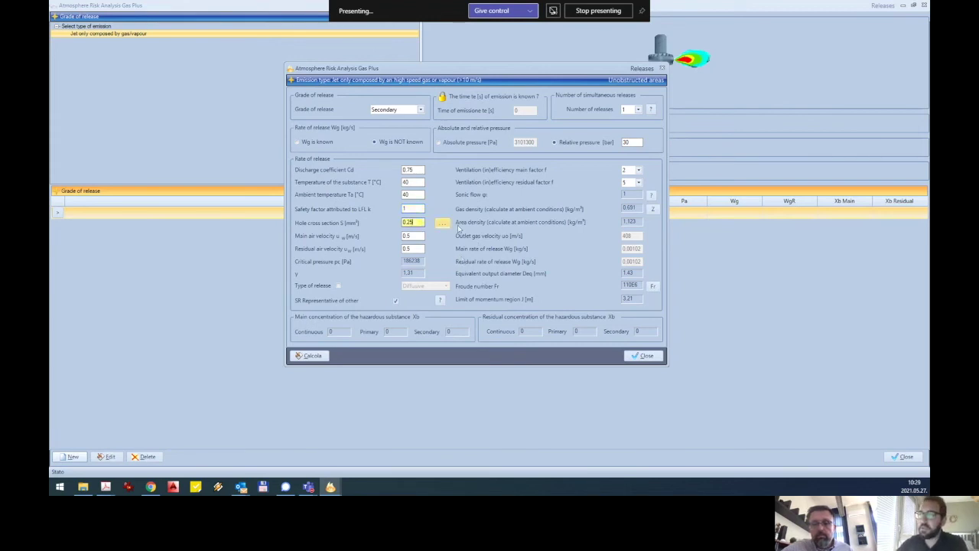
left_click(443, 224)
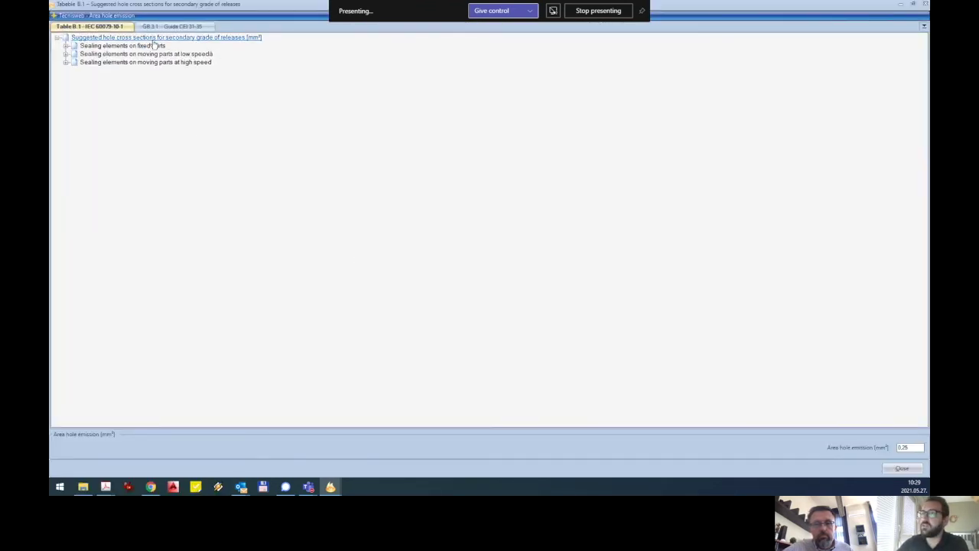
left_click(65, 45)
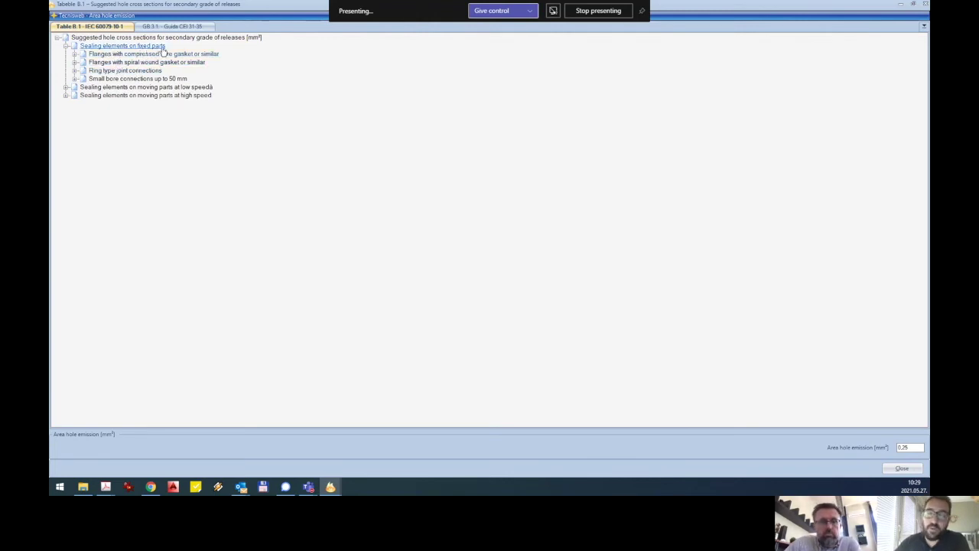
left_click(140, 55)
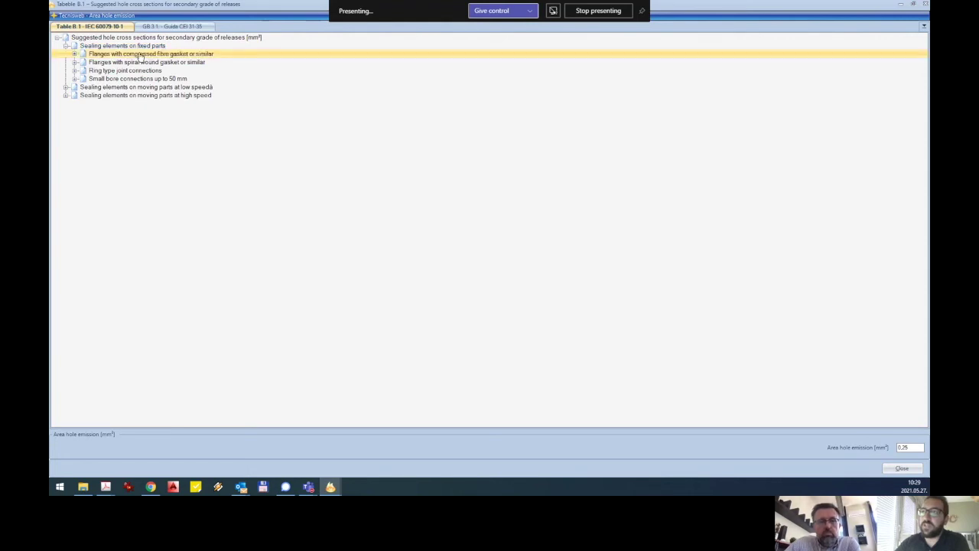
left_click(74, 54)
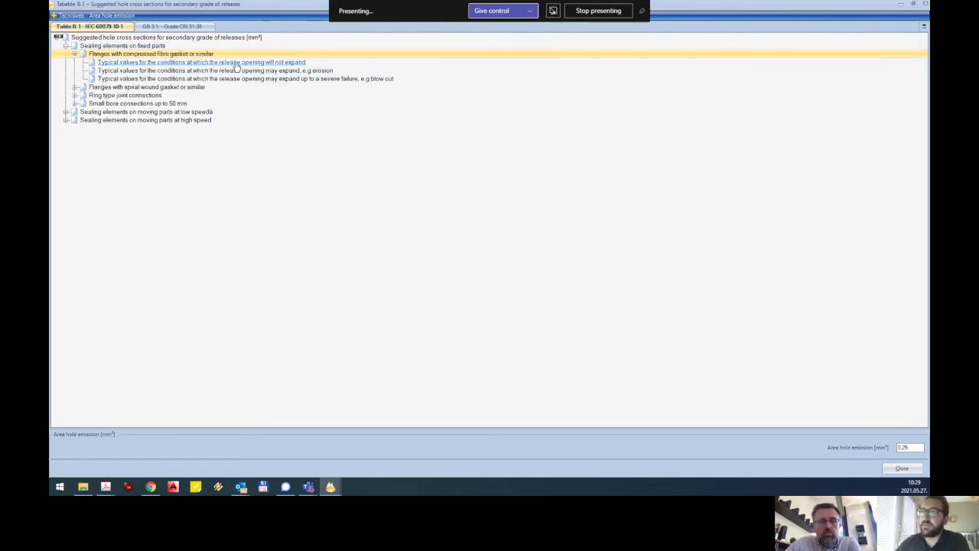
left_click(184, 64)
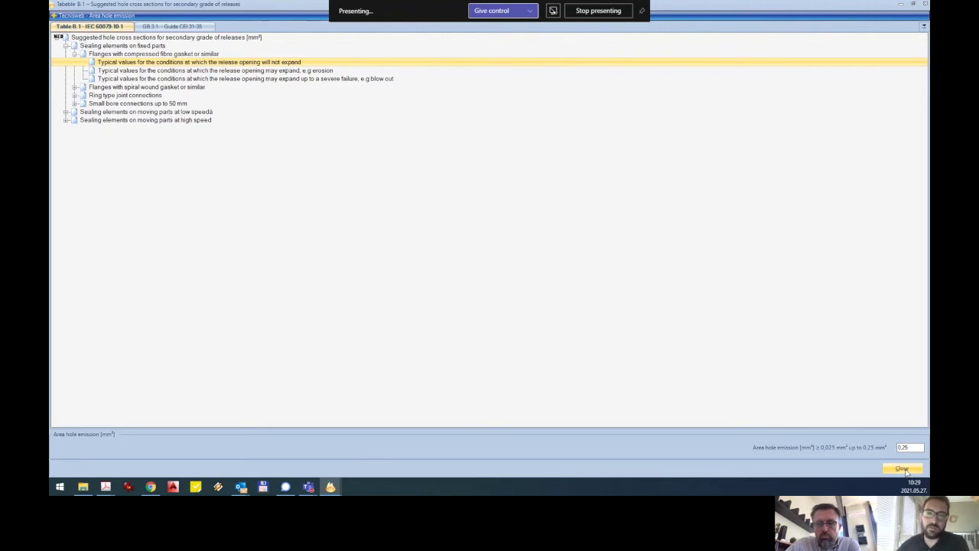
left_click(911, 473)
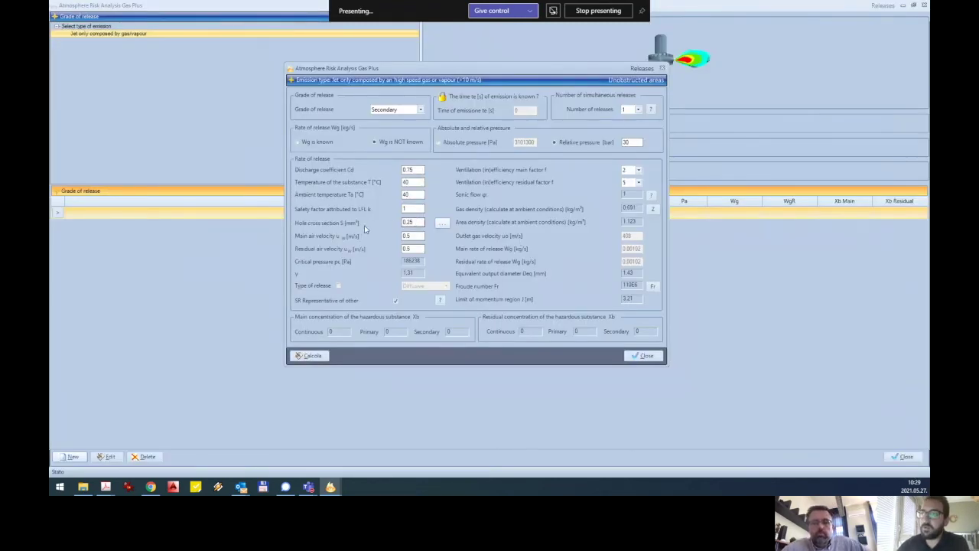
- Keep the main and residual air velocities at 0.5 m/s, calculate the release and save it
left_click(413, 236)
left_click(413, 248)
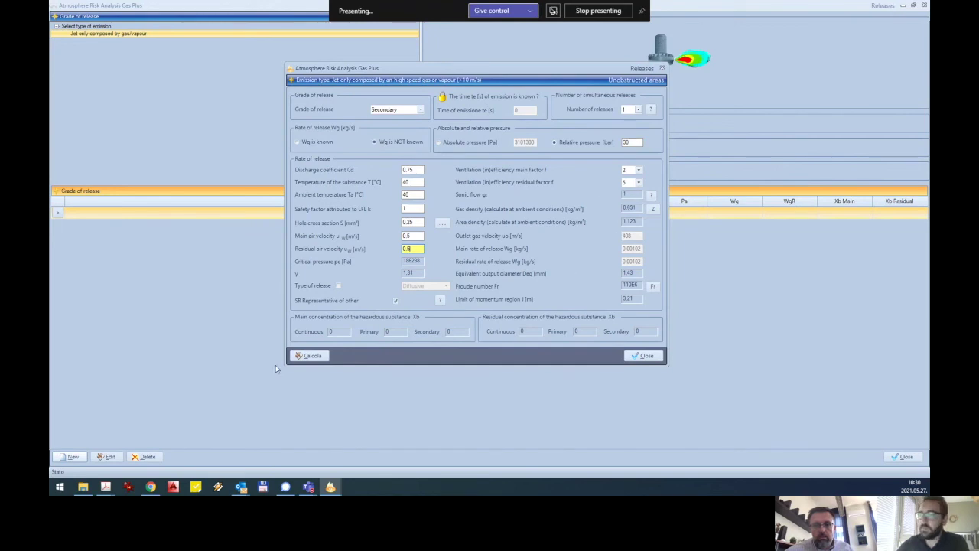
left_click(314, 357)
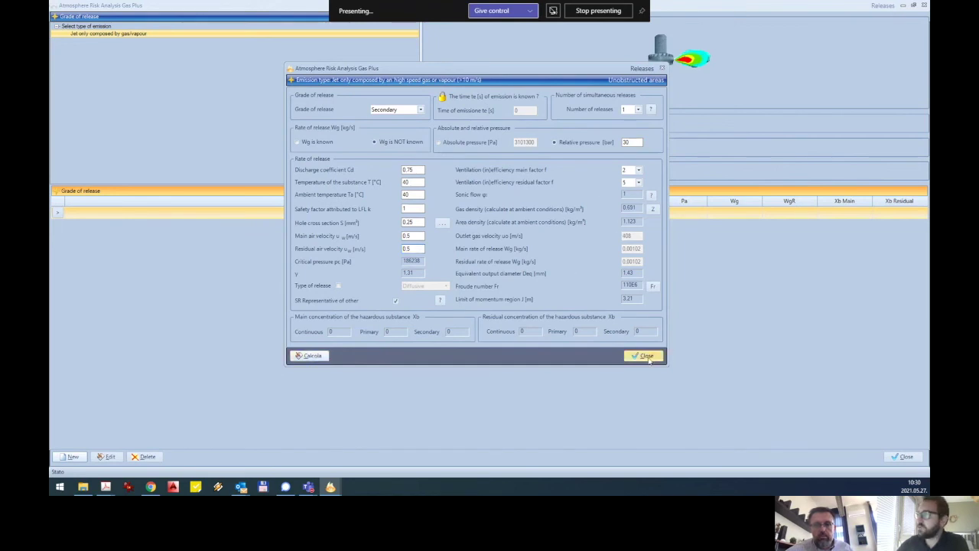
left_click(318, 361)
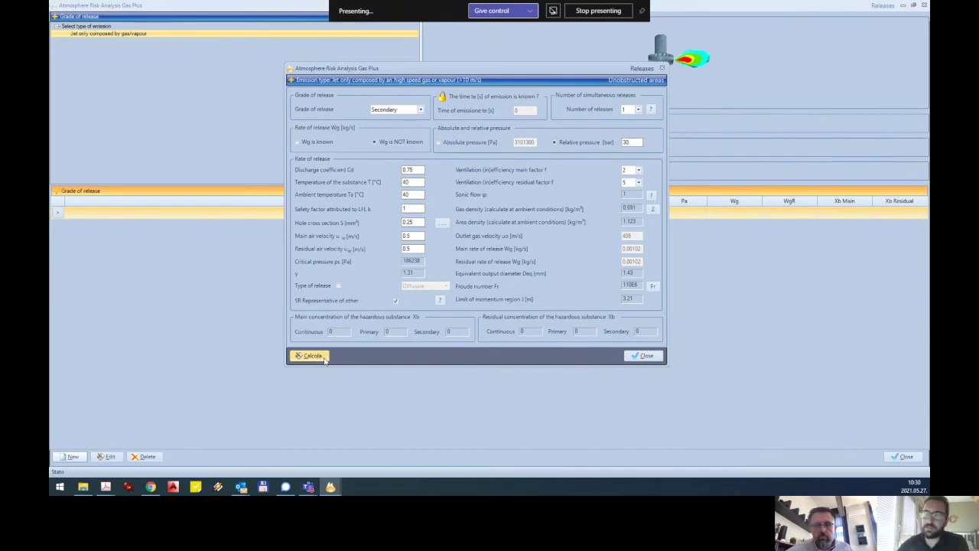
left_click(646, 356)
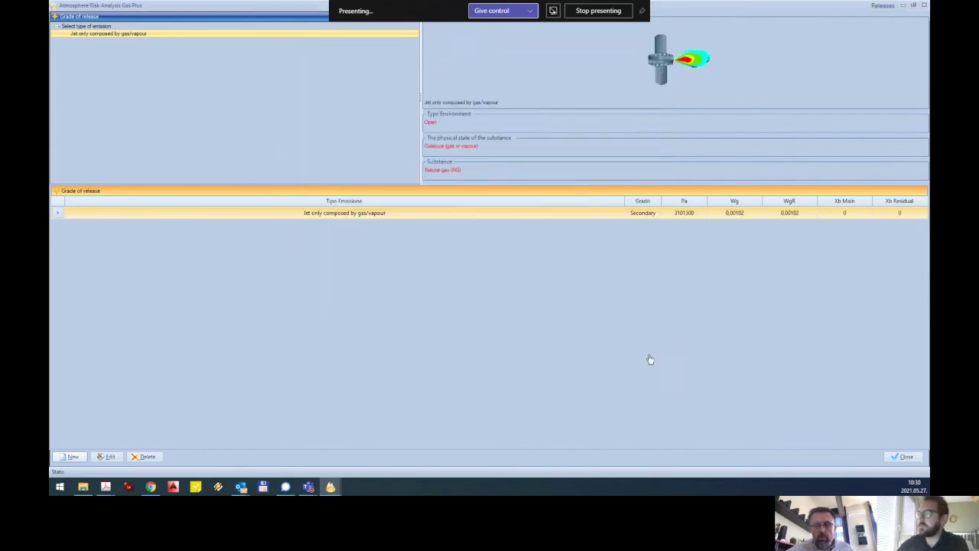
- Return to the source of release overview and examine the Figure C.1 degree of dilution chart
left_click(905, 457)
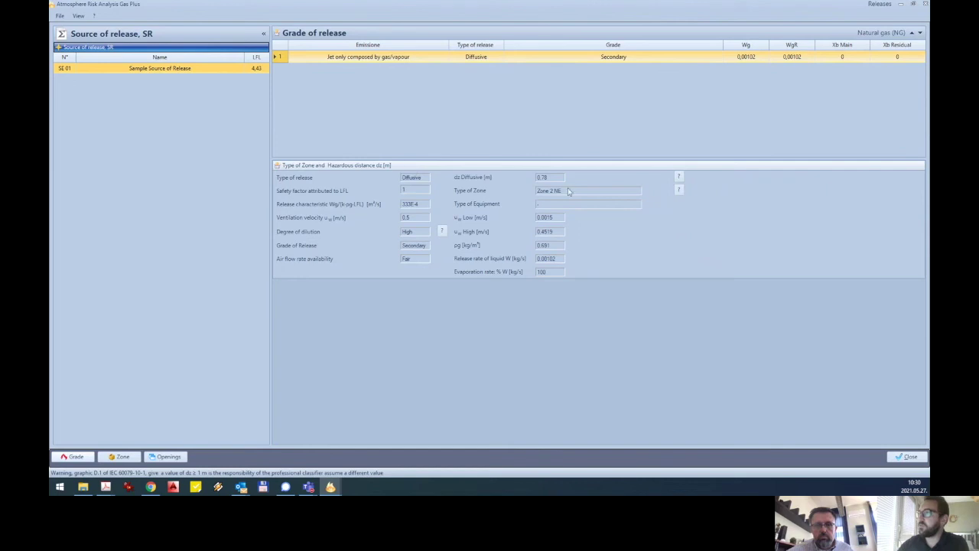
left_click(442, 233)
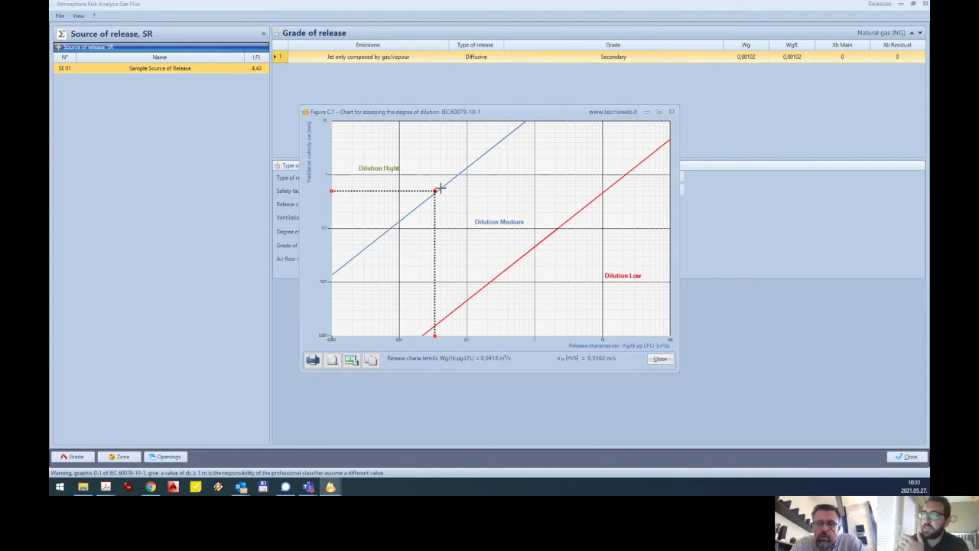
left_click(660, 358)
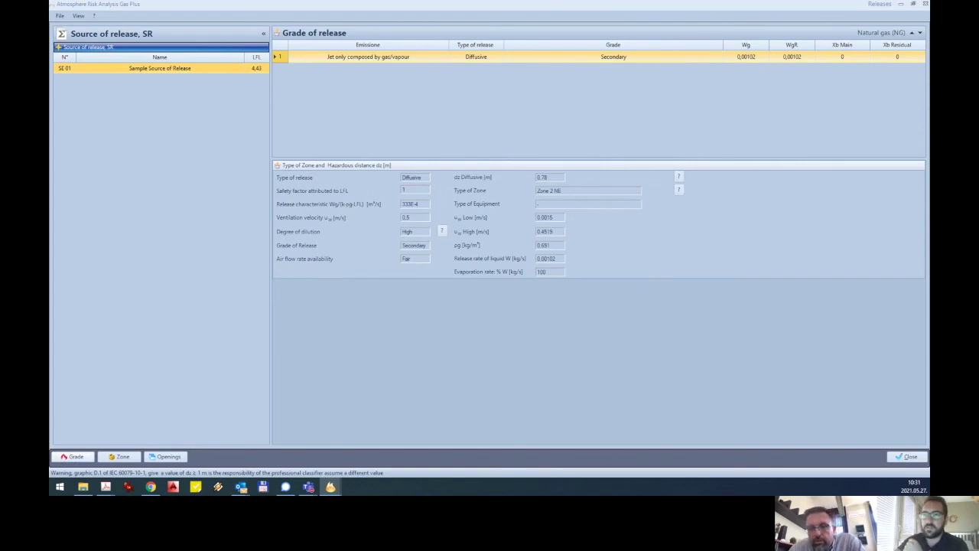
- Edit the secondary jet release to a relative pressure of 50 bar, recalculate it and return to the overview
left_click(74, 456)
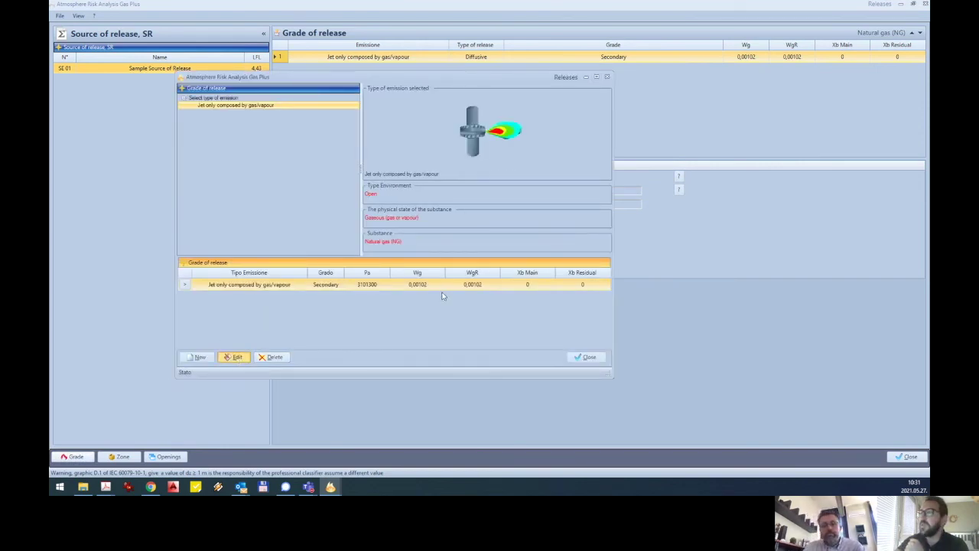
left_click(236, 357)
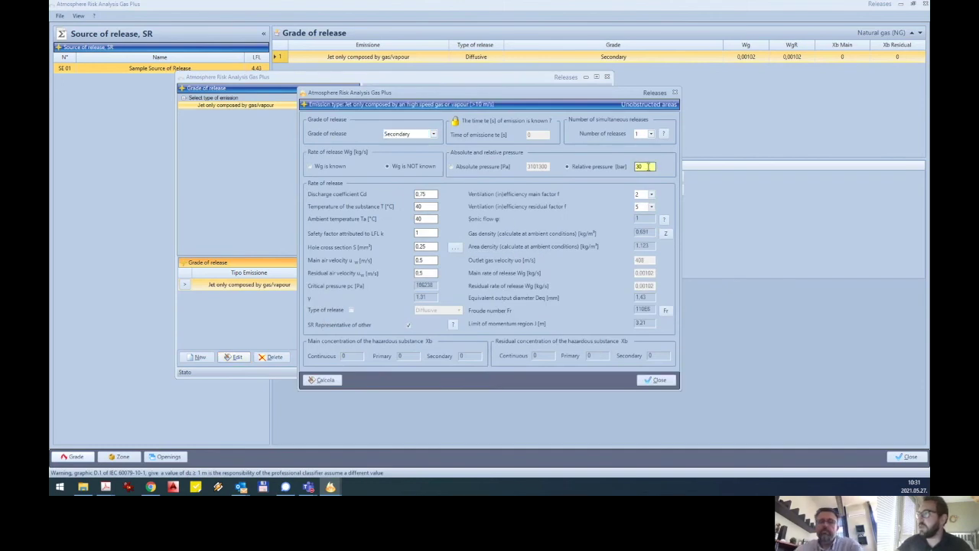
type("50")
left_click(323, 380)
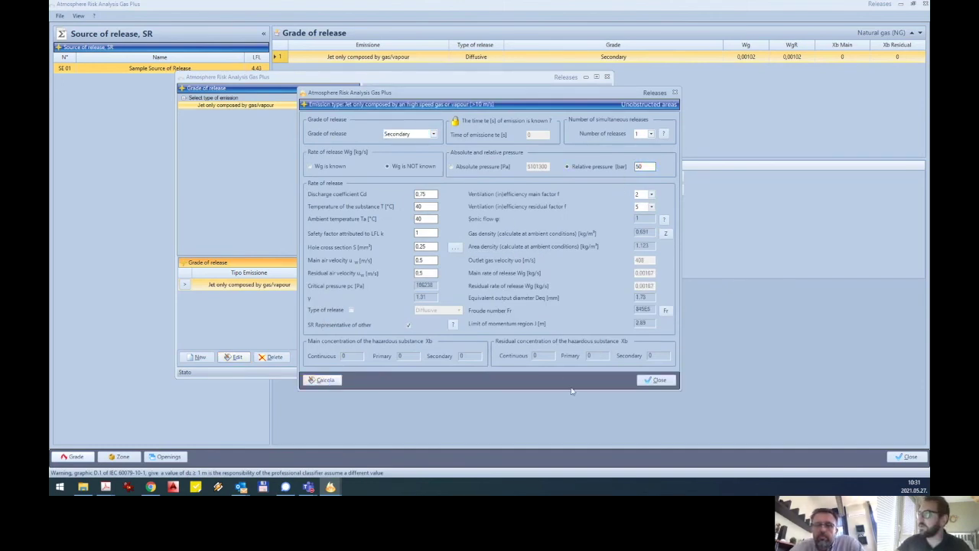
left_click(656, 380)
left_click(588, 358)
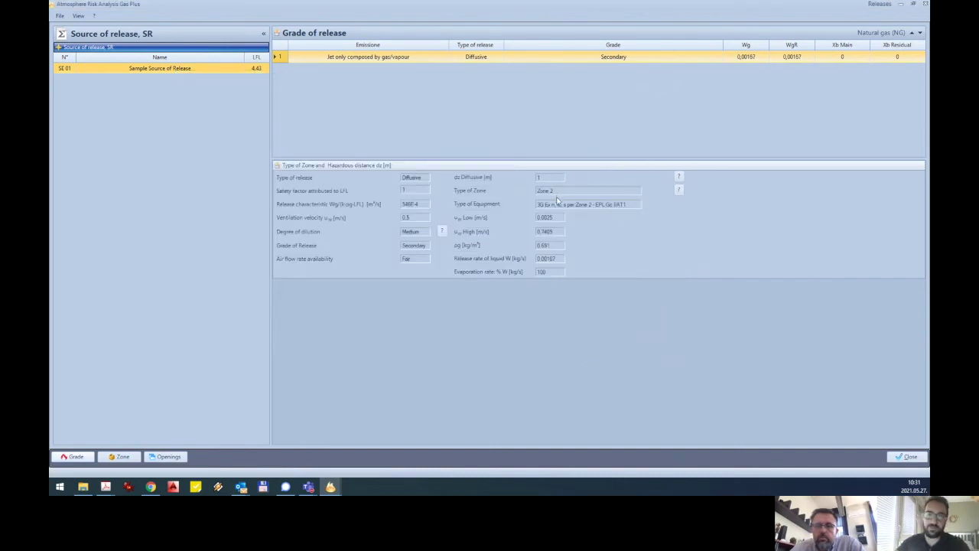
- Examine the updated degree of dilution chart and the Table D.1 zones for grade of release and effectiveness of ventilation
left_click(442, 230)
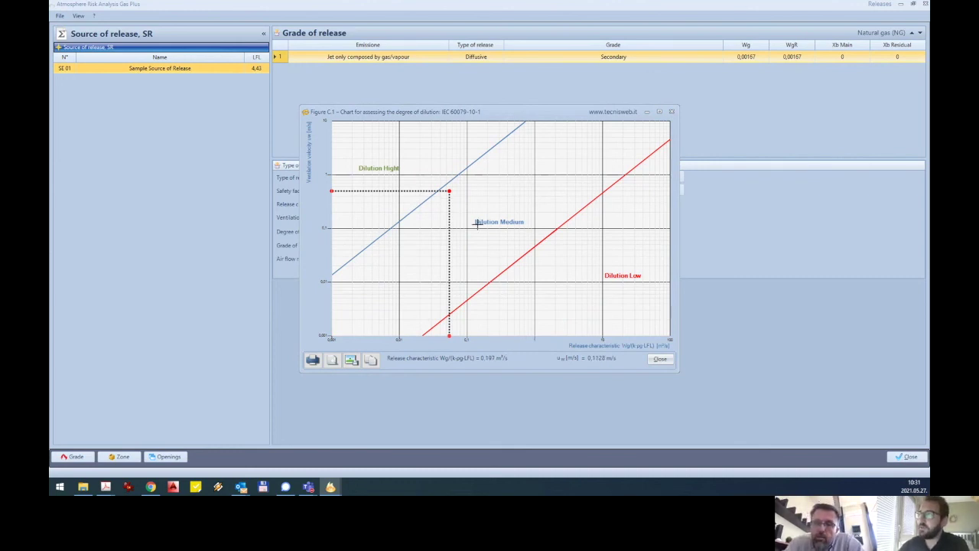
left_click(659, 358)
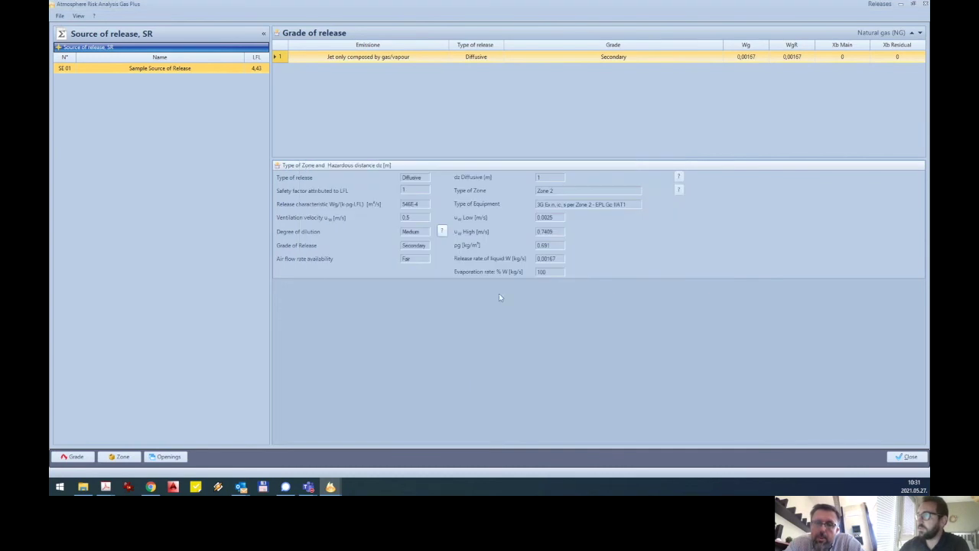
left_click(679, 190)
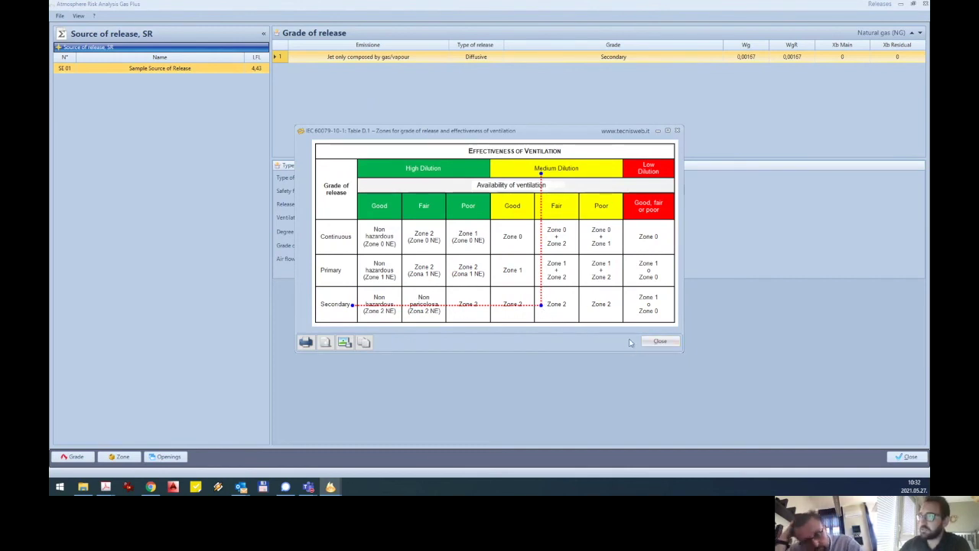
- Leave Table D.1 and examine the Figure D.1 chart for estimating hazardous area distances
left_click(661, 342)
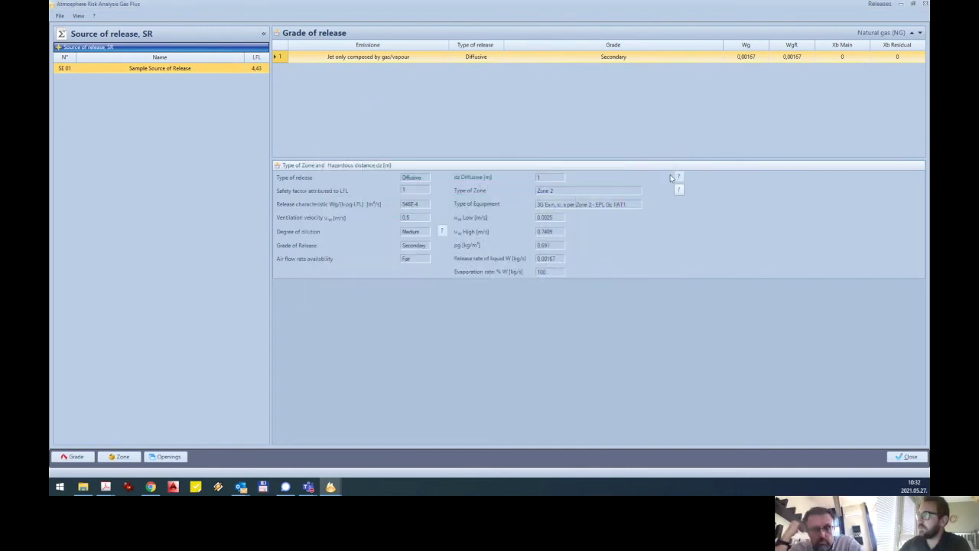
left_click(679, 178)
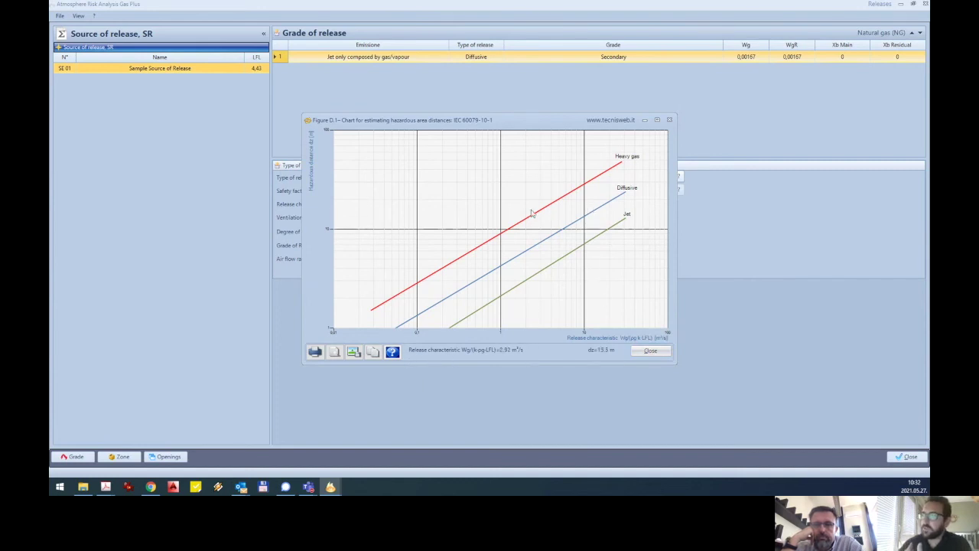
left_click(650, 350)
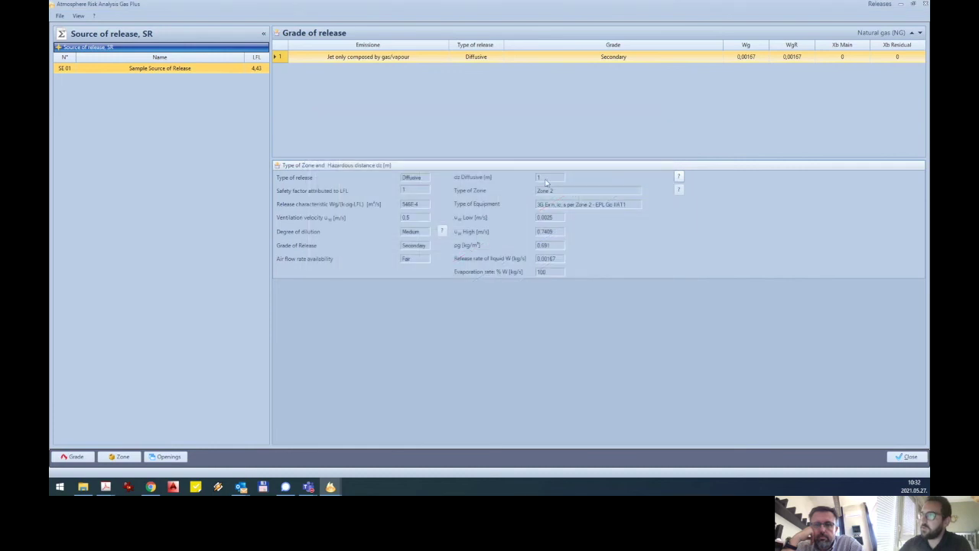
left_click(678, 177)
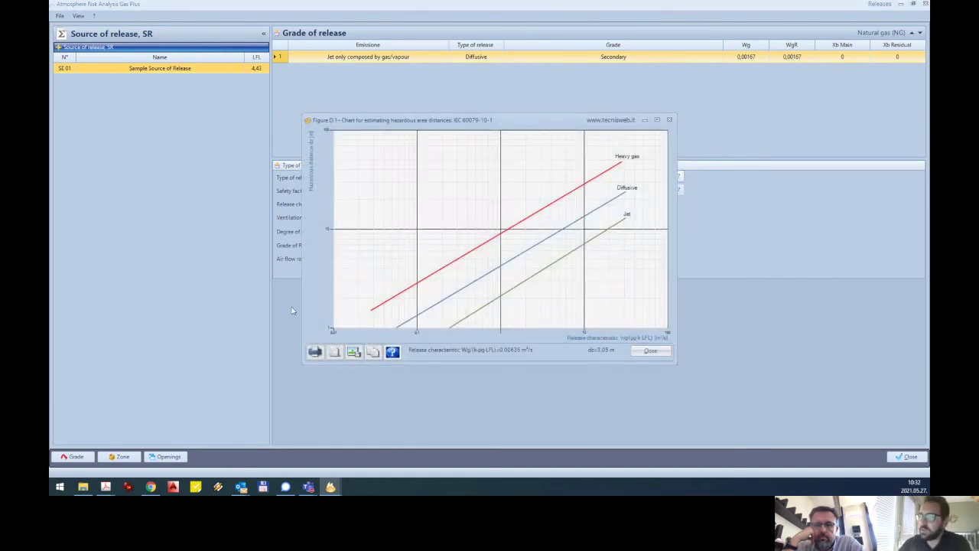
left_click(650, 350)
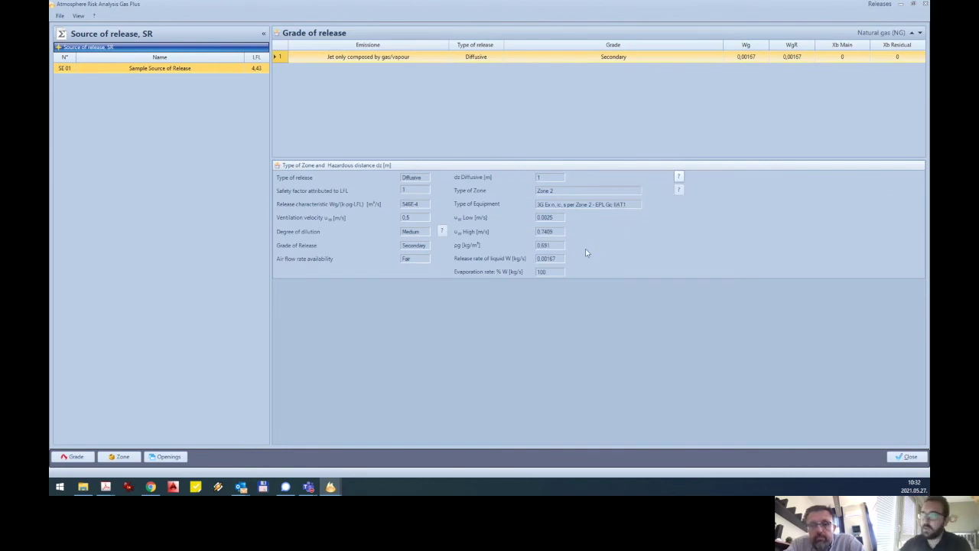
- View the suggested hazardous area shapes for the release, previewing the high-speed cylinder and the cone
left_click(120, 456)
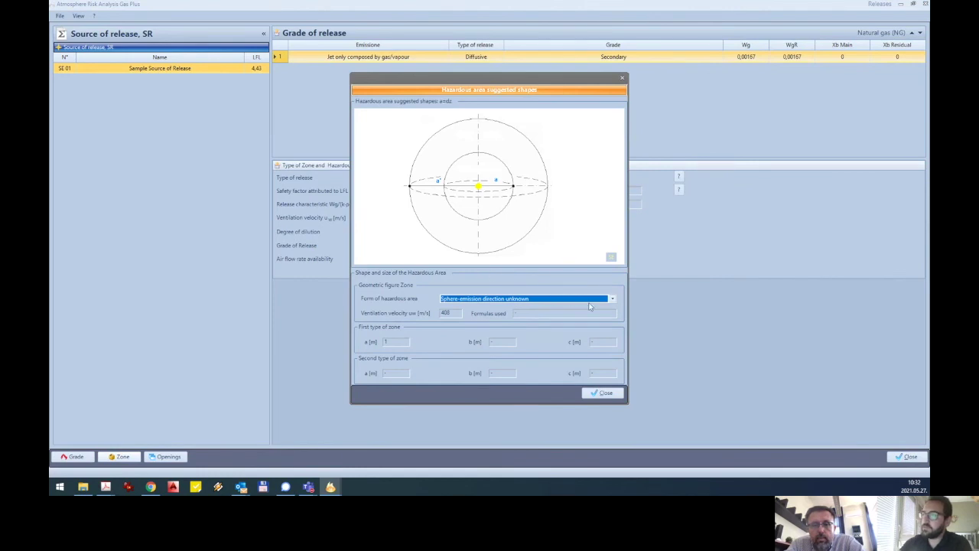
left_click(614, 300)
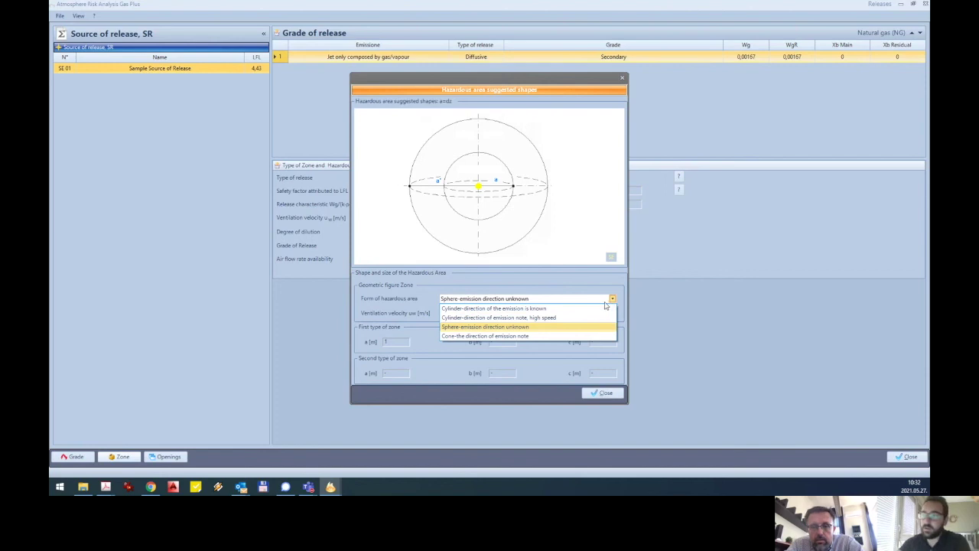
left_click(491, 318)
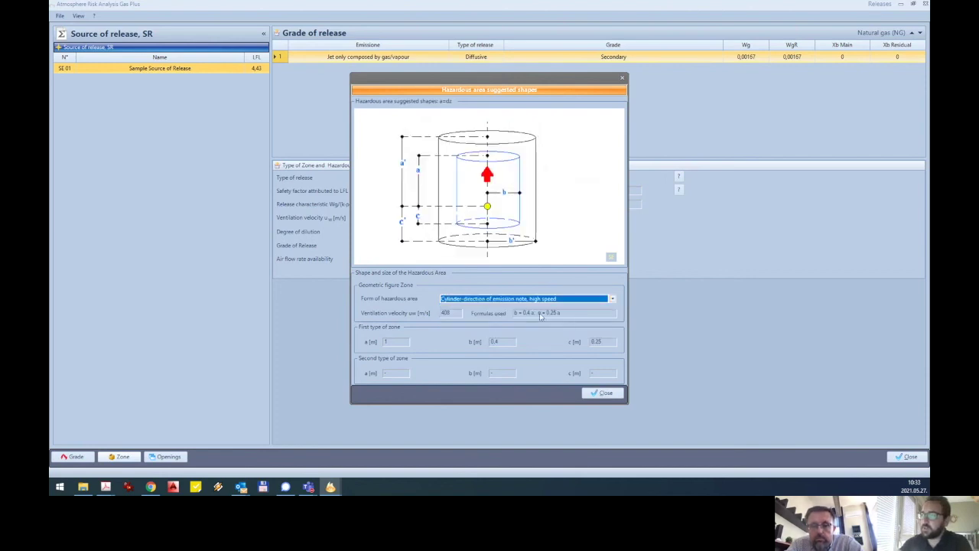
left_click(613, 298)
left_click(493, 335)
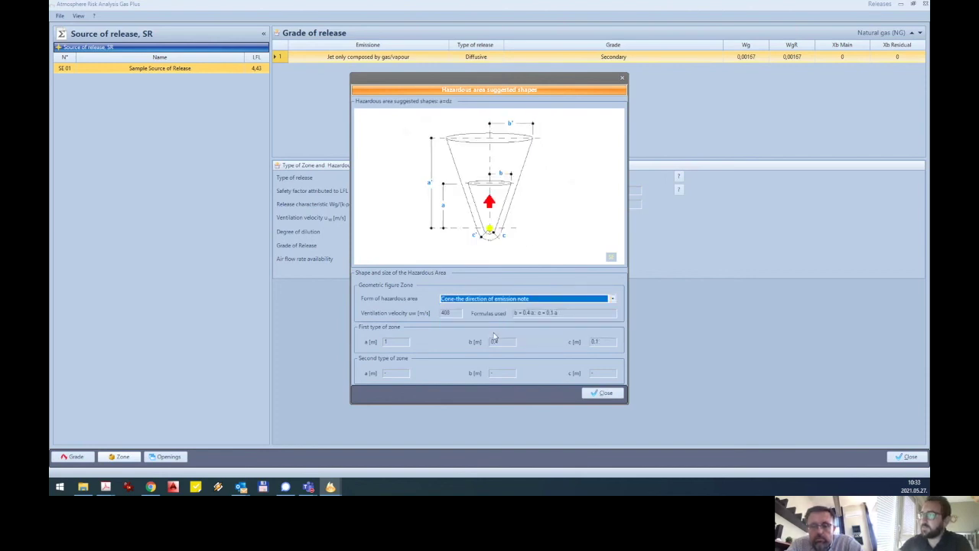
left_click(614, 300)
left_click(604, 305)
left_click(604, 306)
left_click(493, 336)
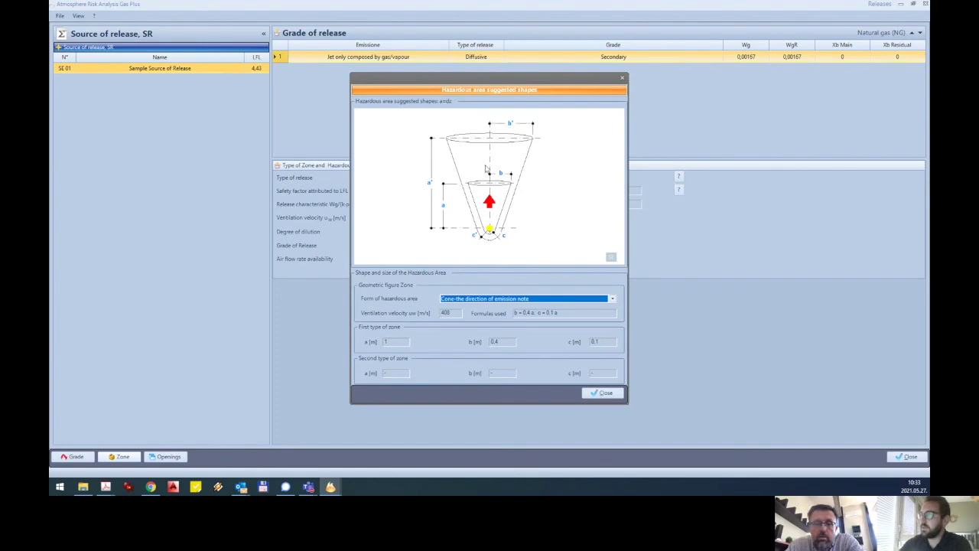
- Preview both cylinder forms, set the form of hazardous area to Sphere-emission direction unknown and close the shape settings
left_click(605, 301)
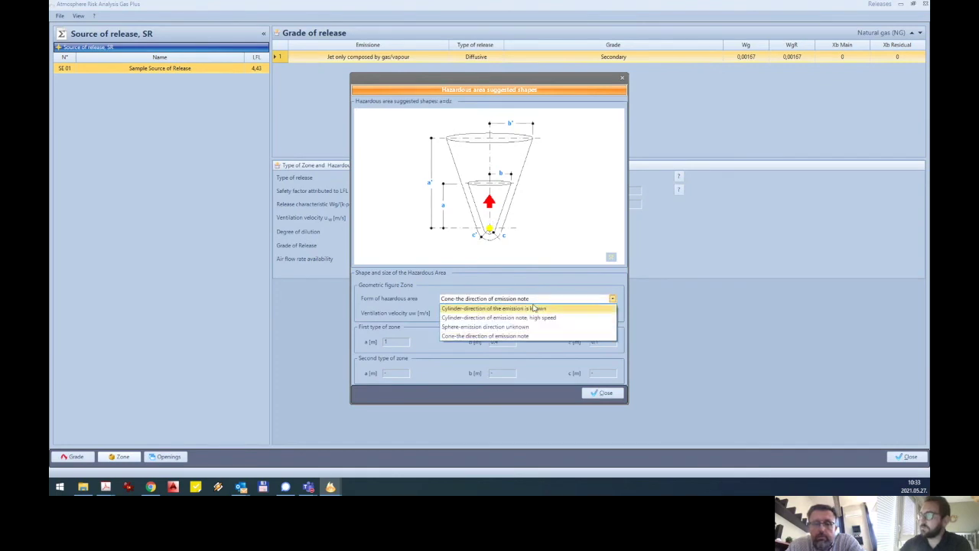
left_click(522, 308)
left_click(613, 301)
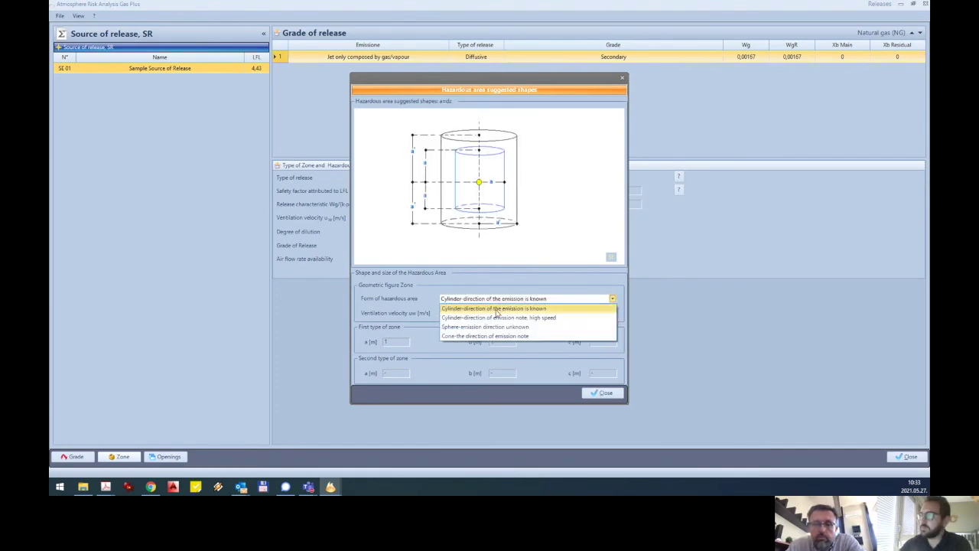
left_click(504, 317)
left_click(612, 301)
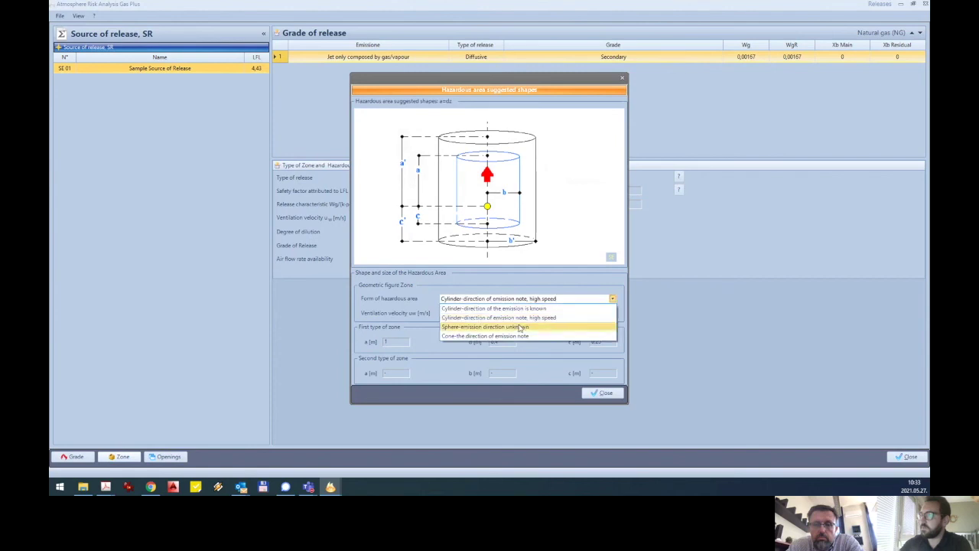
left_click(517, 325)
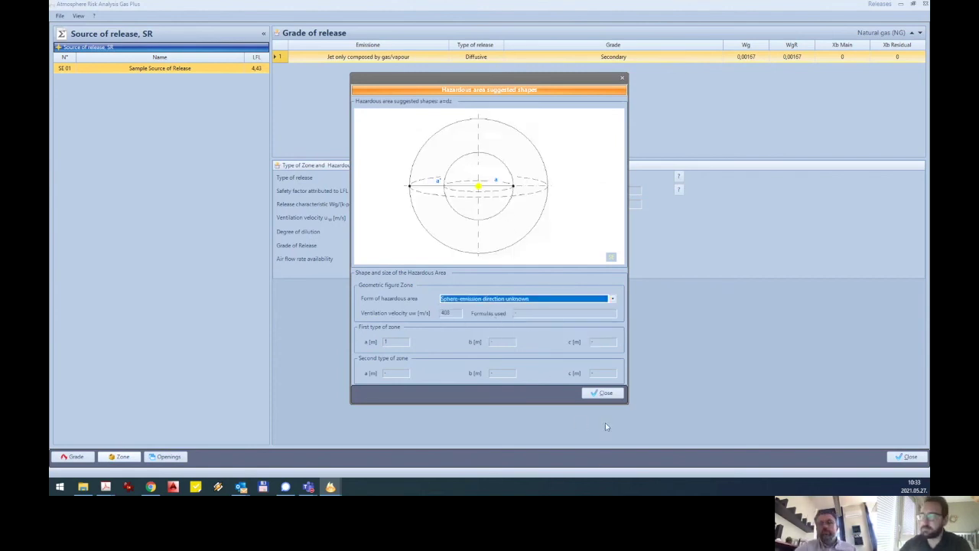
left_click(602, 393)
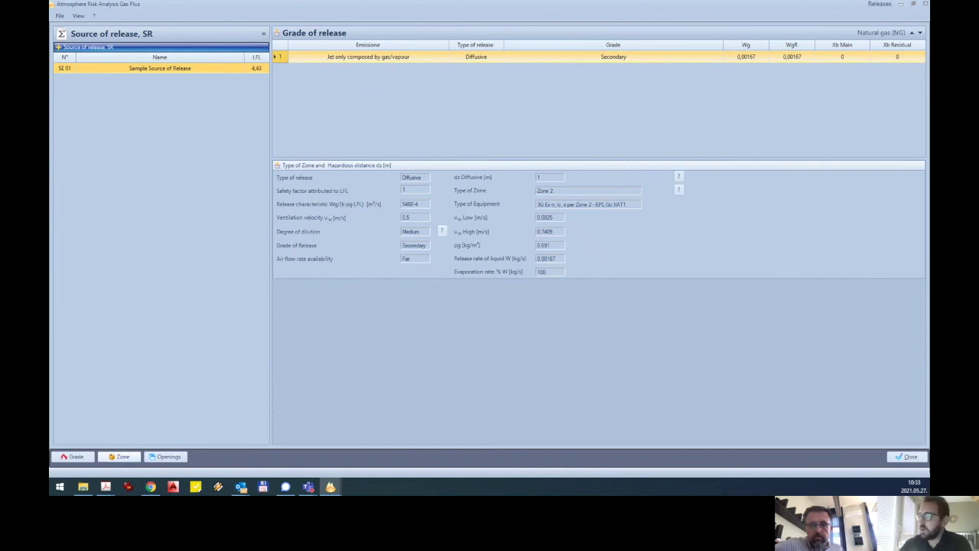
- Leave the releases overview, generate the Atex document for the project Sample Projet 1 and switch to it in Word
left_click(910, 456)
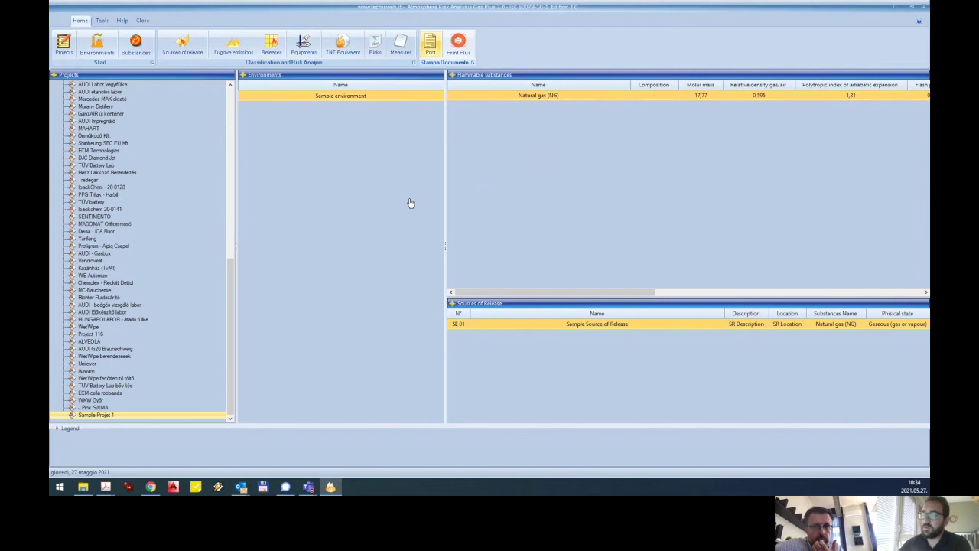
left_click(430, 44)
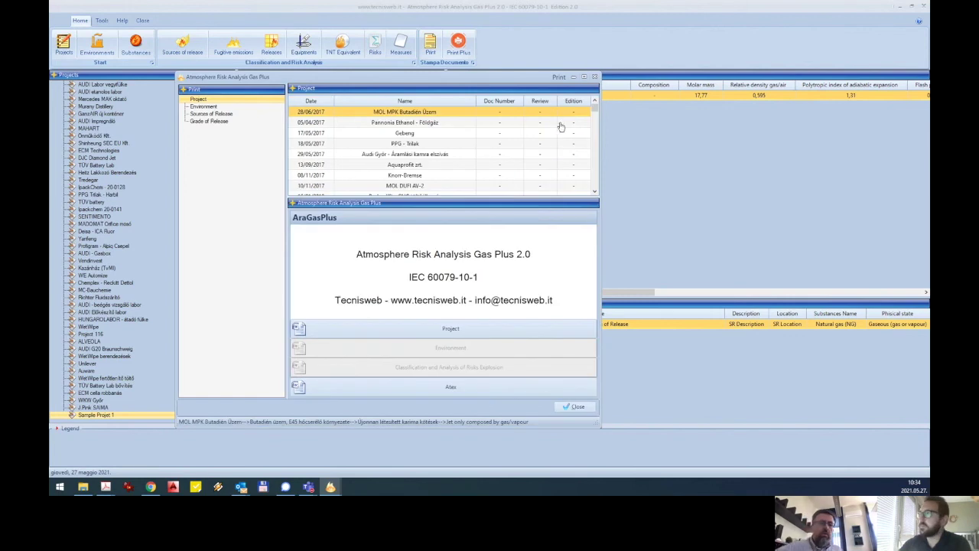
scroll(459, 155, "down", 5)
scroll(463, 172, "down", 3)
left_click(410, 186)
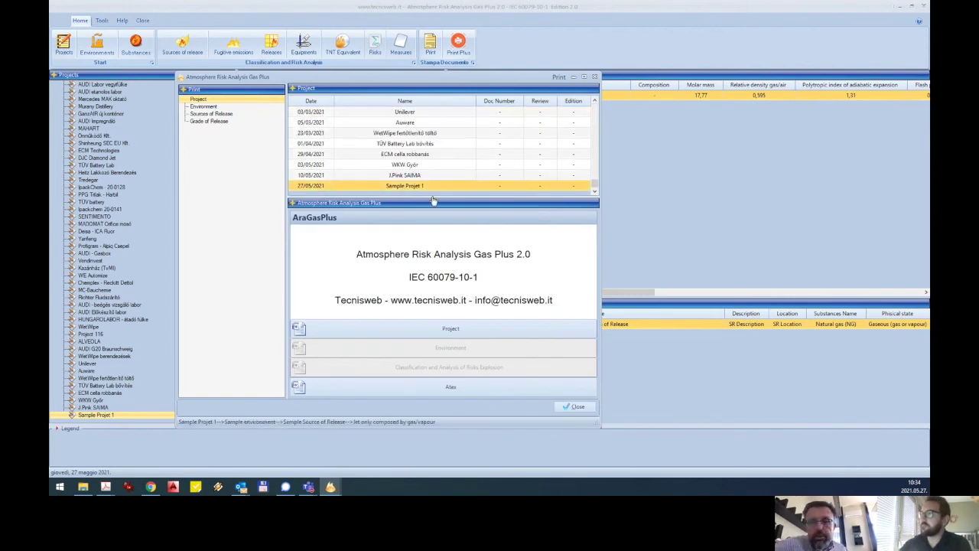
left_click(468, 386)
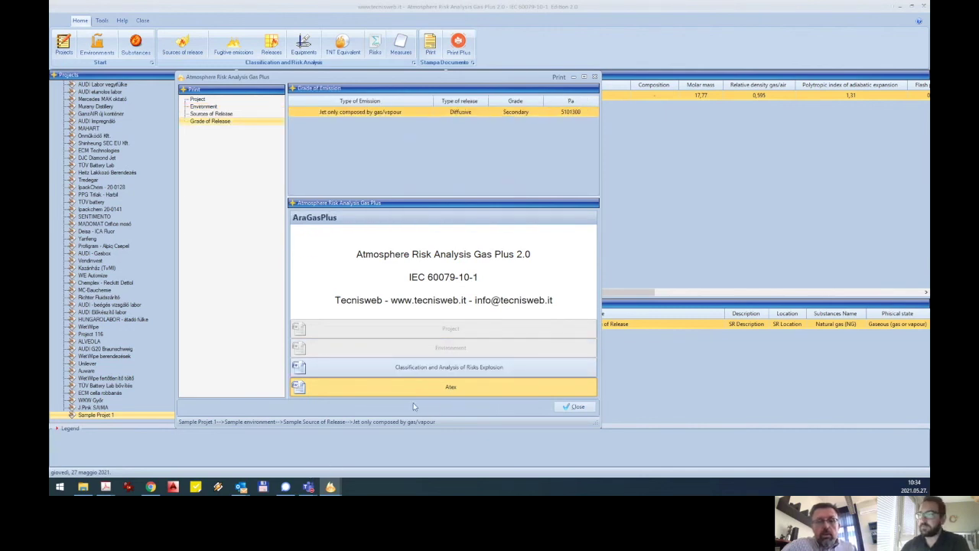
left_click(354, 489)
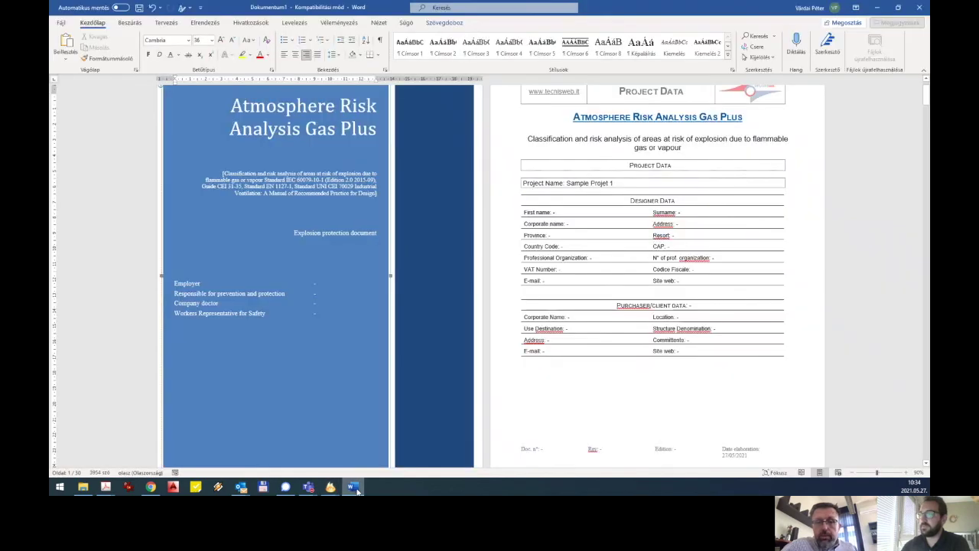